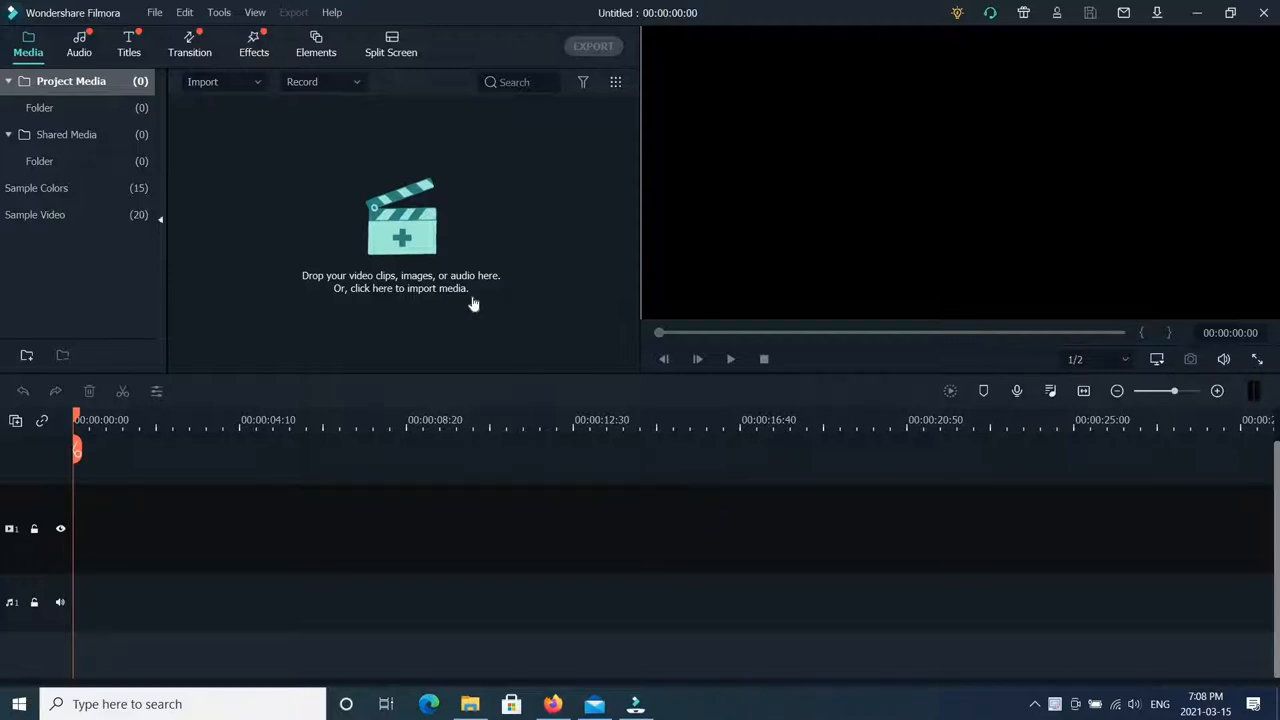
# Review the project settings' aspect ratio, resolution and frame rate options, and close them without making changes.
pyautogui.click(157, 13)
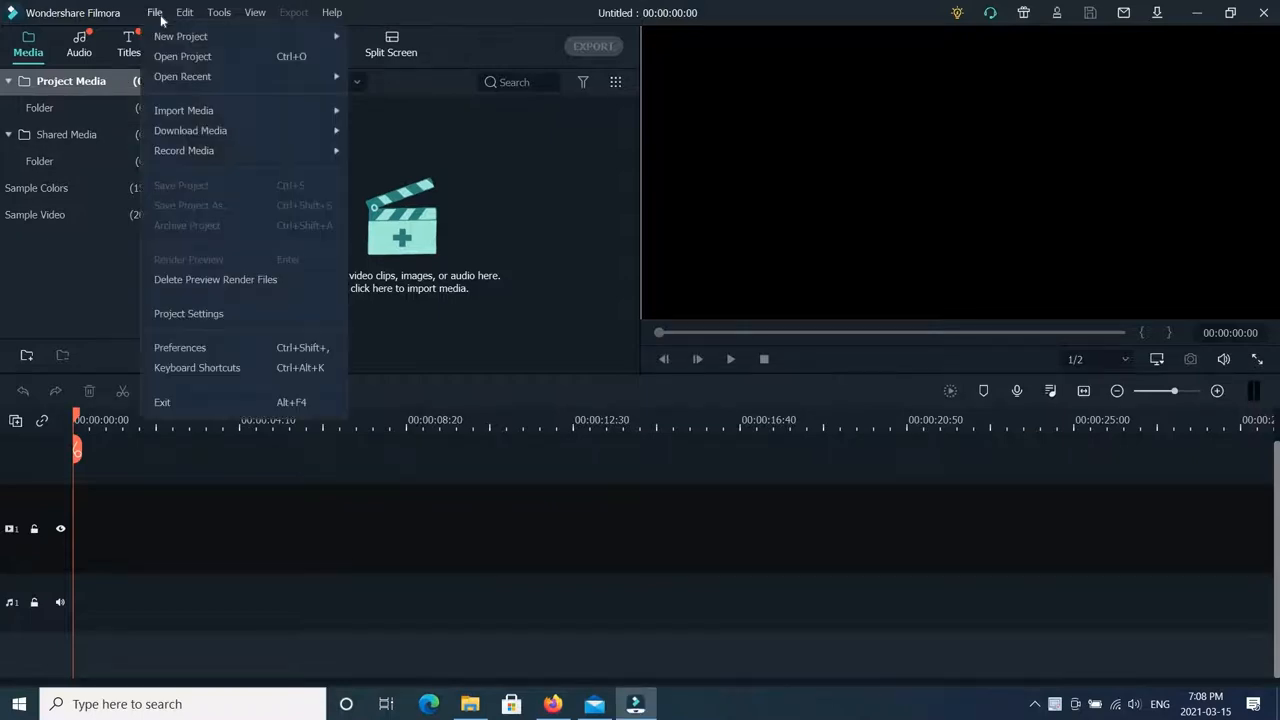
pyautogui.click(204, 316)
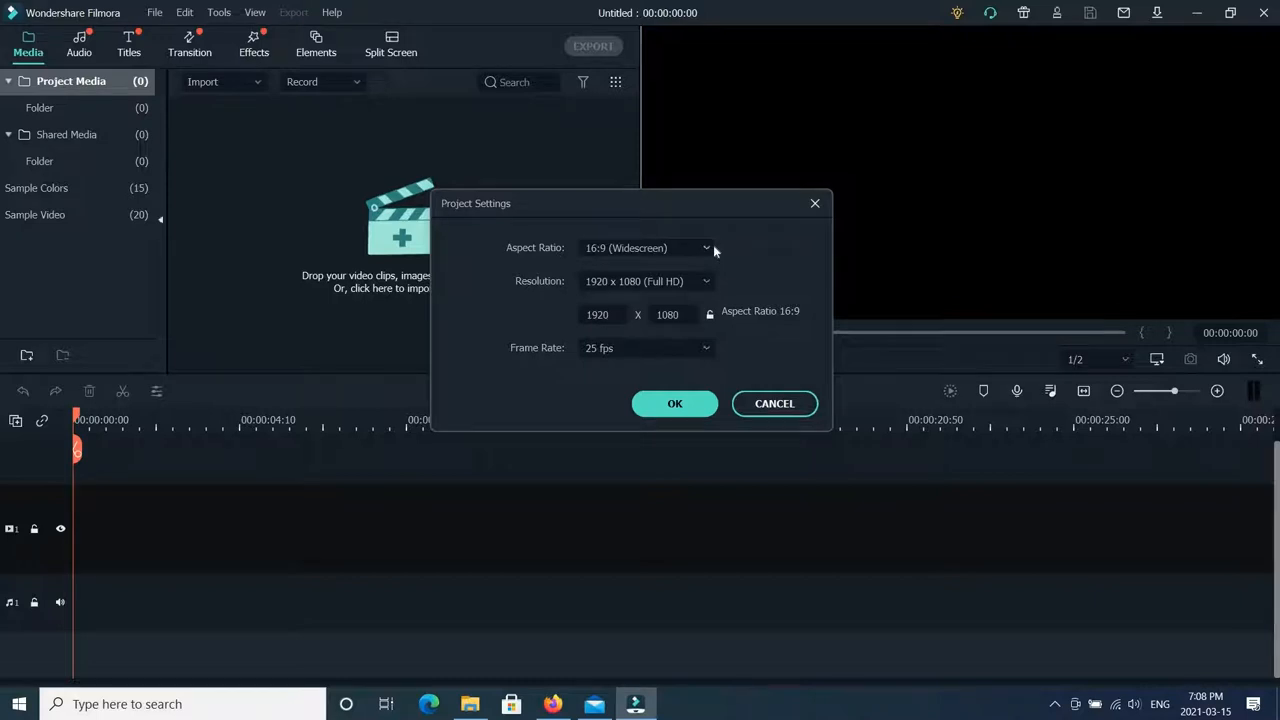
pyautogui.click(713, 247)
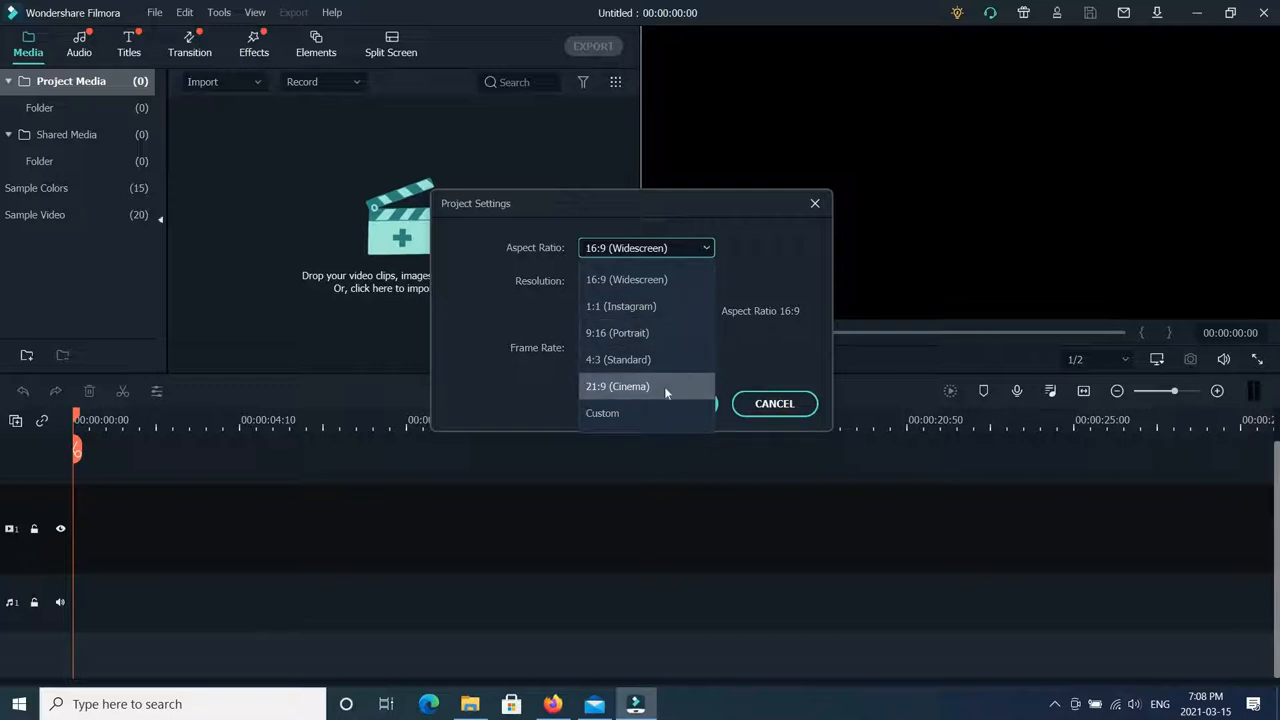
pyautogui.click(745, 342)
pyautogui.click(712, 282)
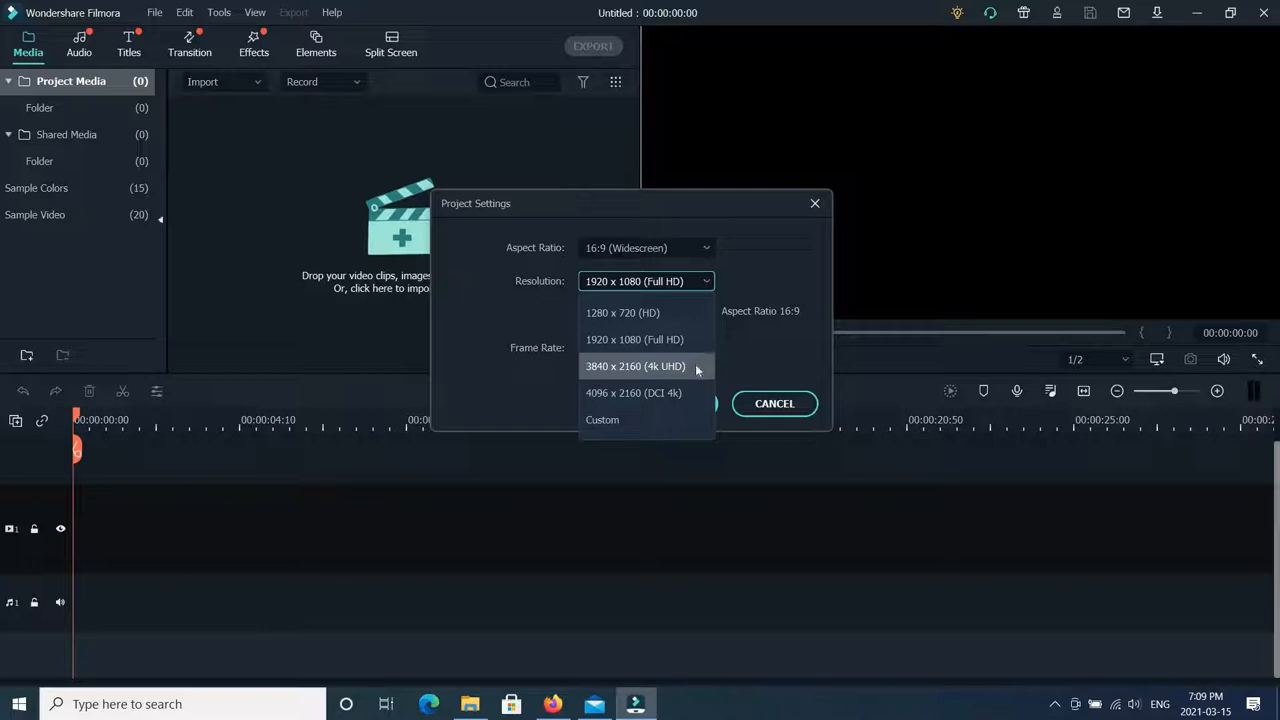
pyautogui.click(747, 355)
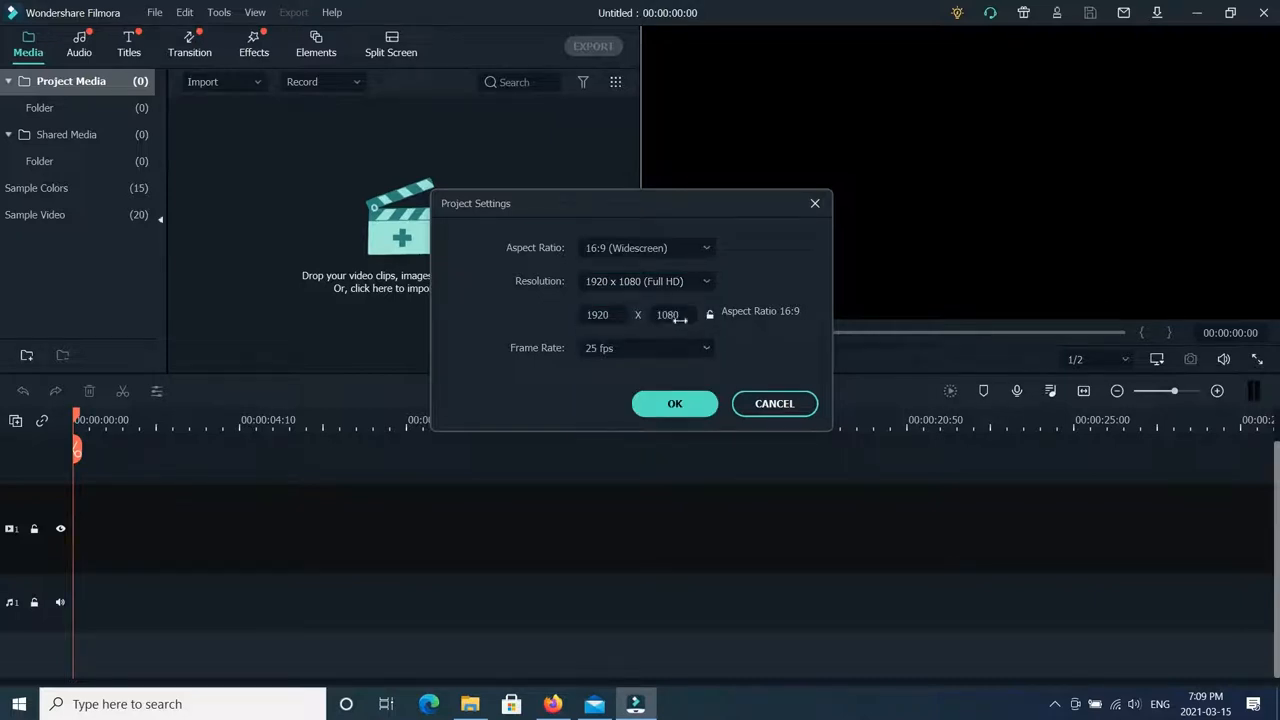
pyautogui.click(707, 349)
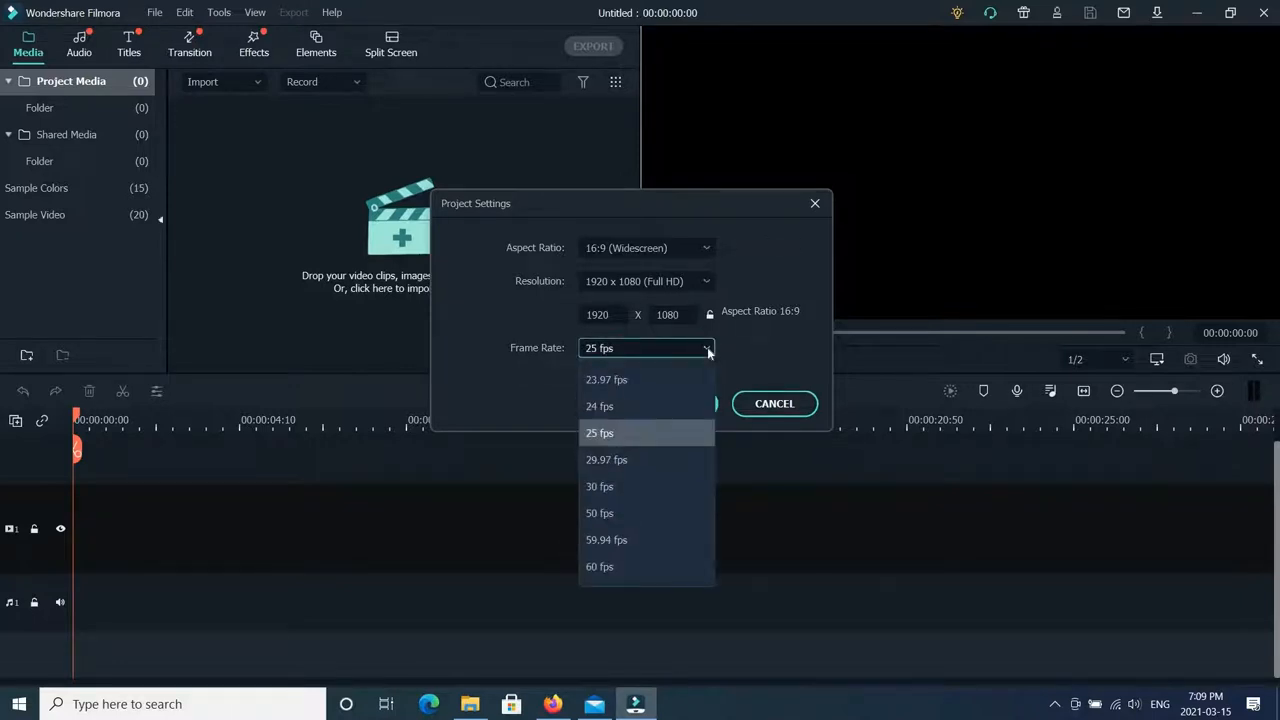
pyautogui.click(761, 352)
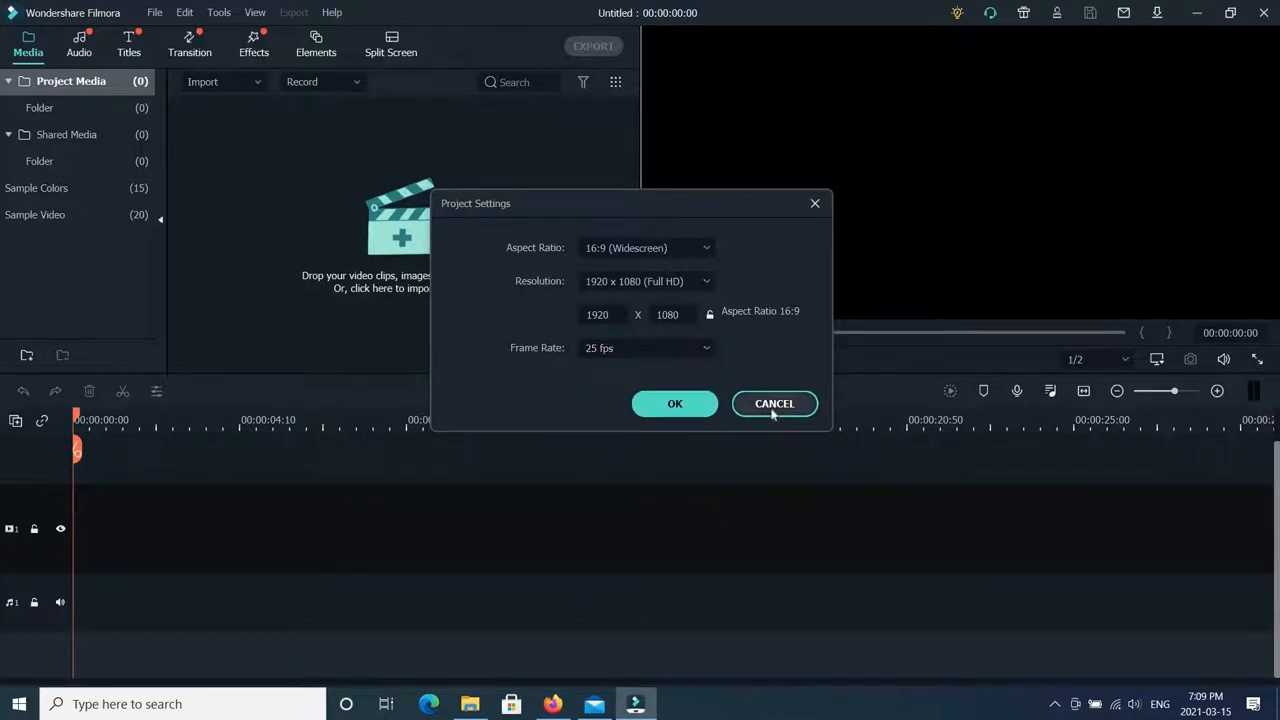
pyautogui.click(773, 405)
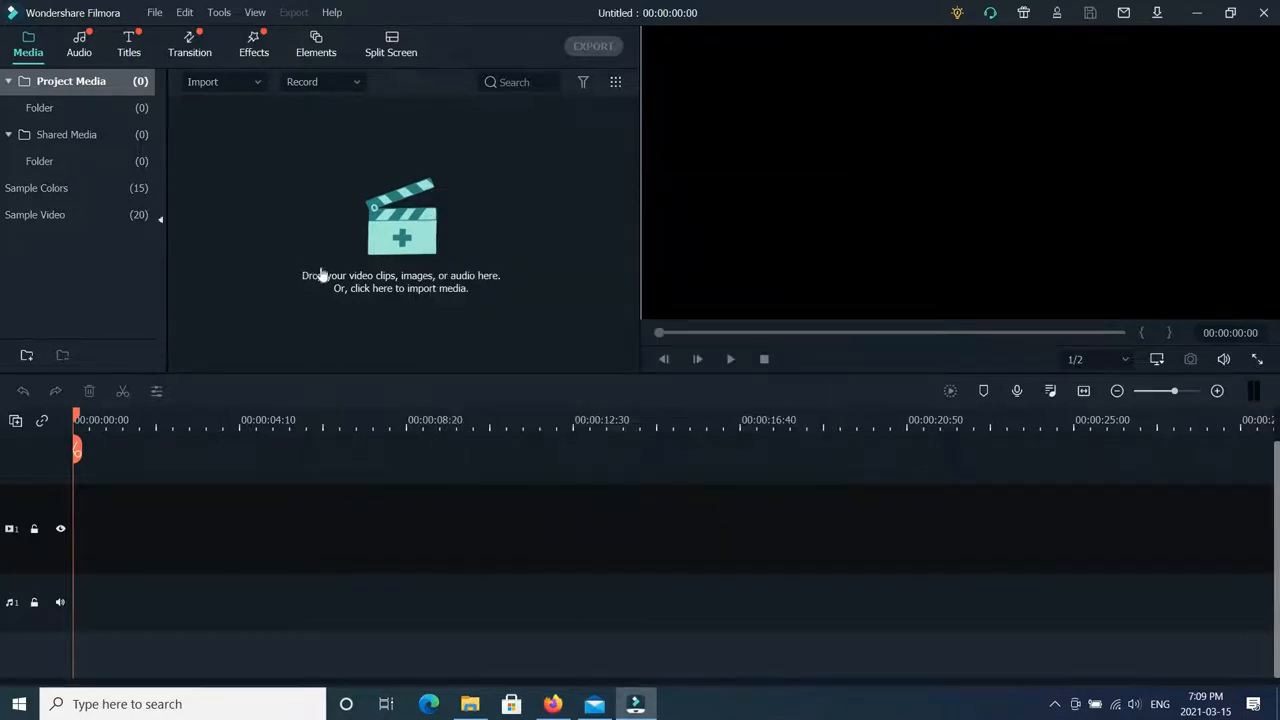
# Import the video 20210314_160039A.mp4 from the Goalie Training 210314 folder into the project media.
pyautogui.click(413, 245)
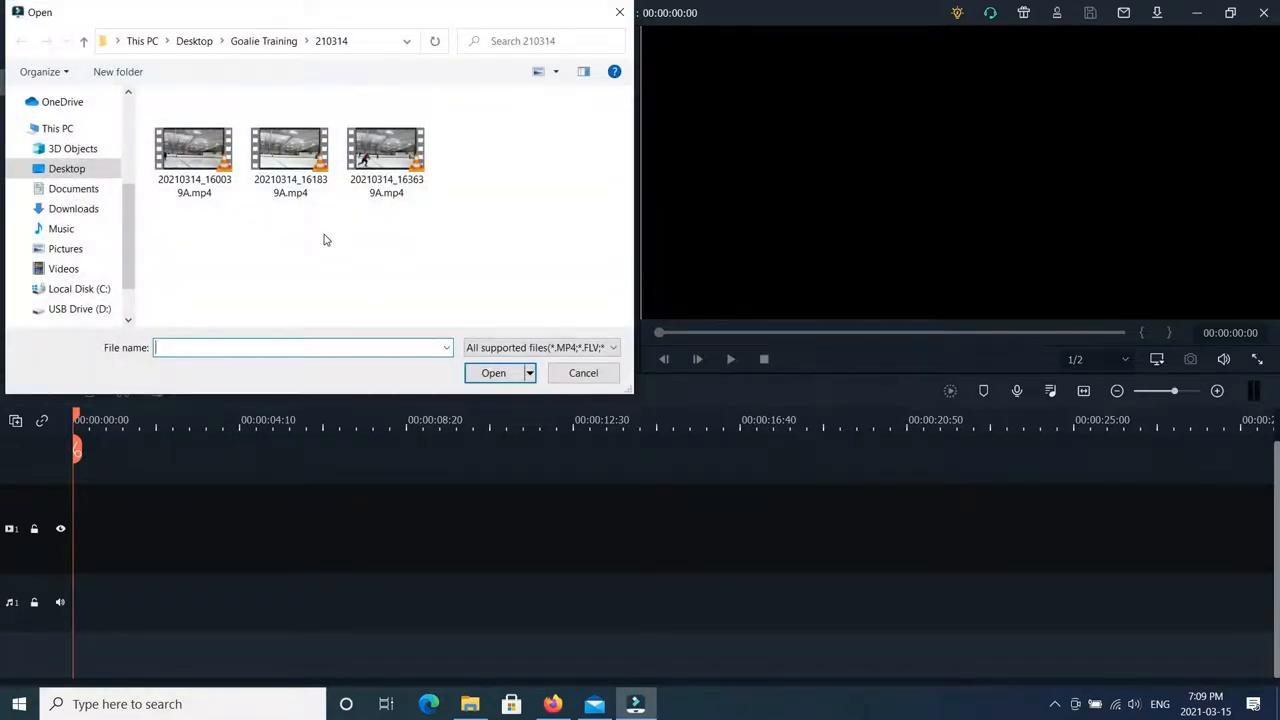
pyautogui.click(194, 165)
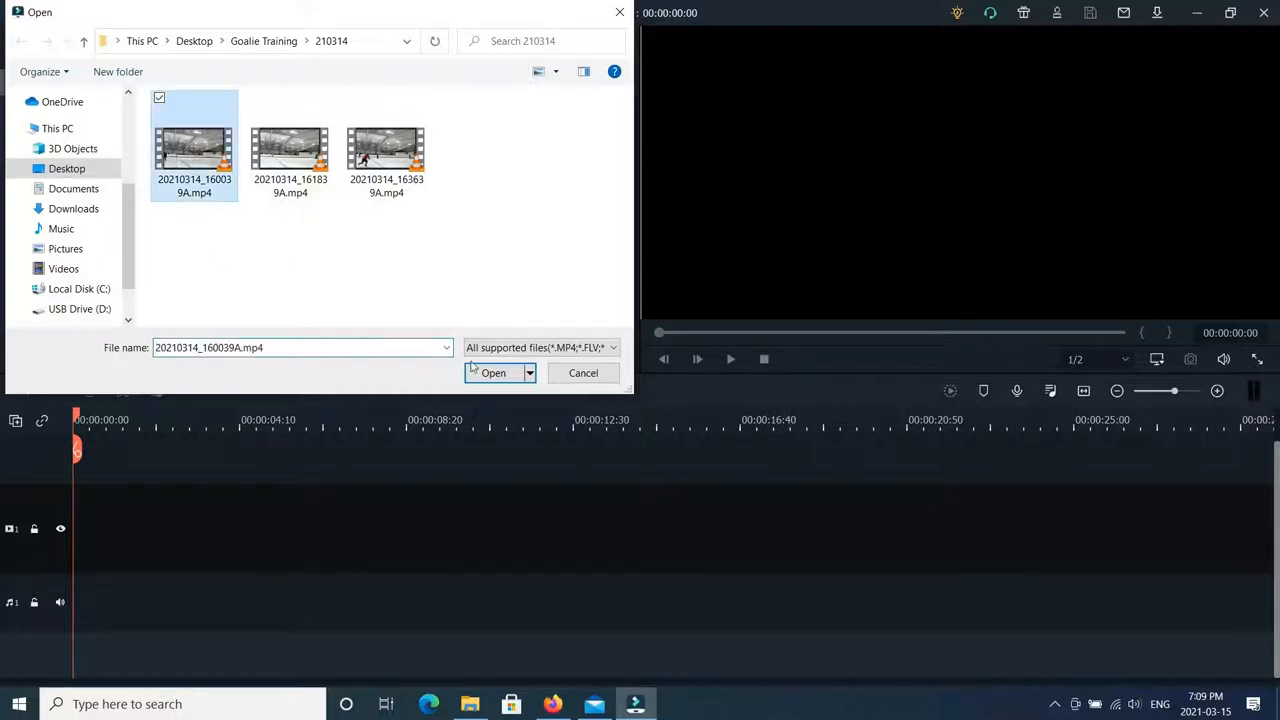
pyautogui.click(485, 376)
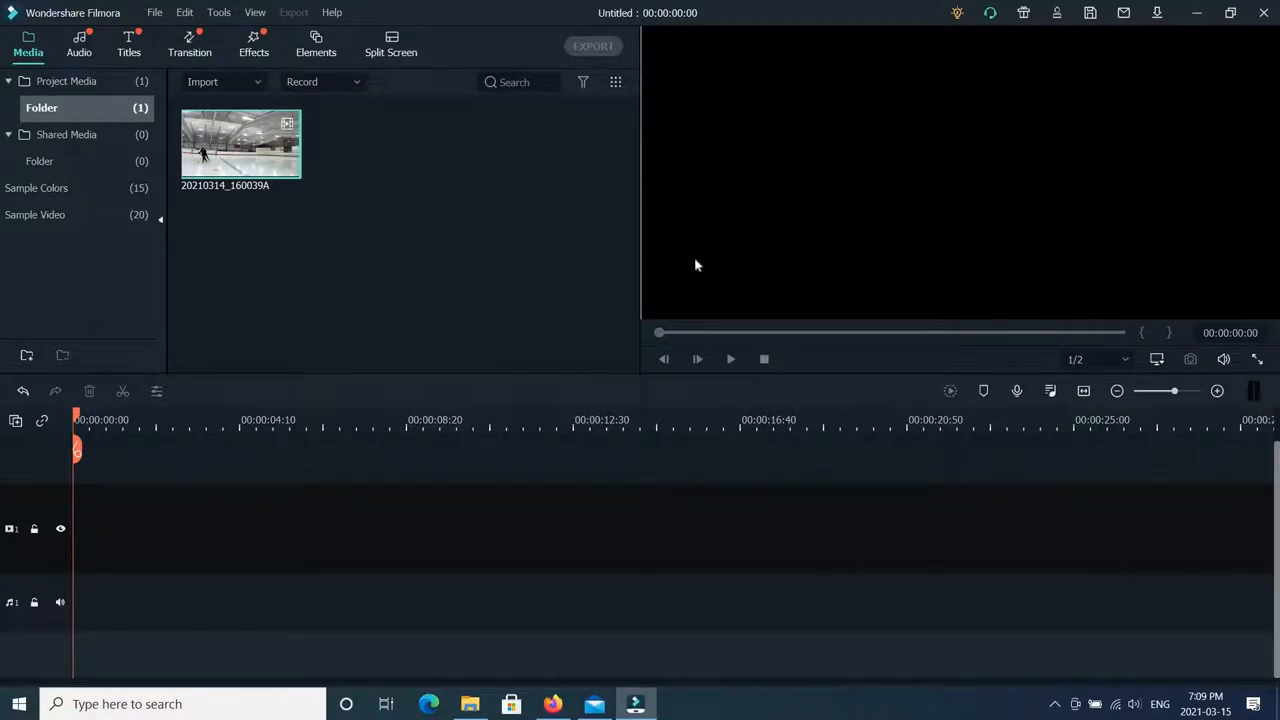
# Play the imported clip briefly in the preview, pause it and deselect it.
pyautogui.moveTo(240, 153)
pyautogui.doubleClick(253, 162)
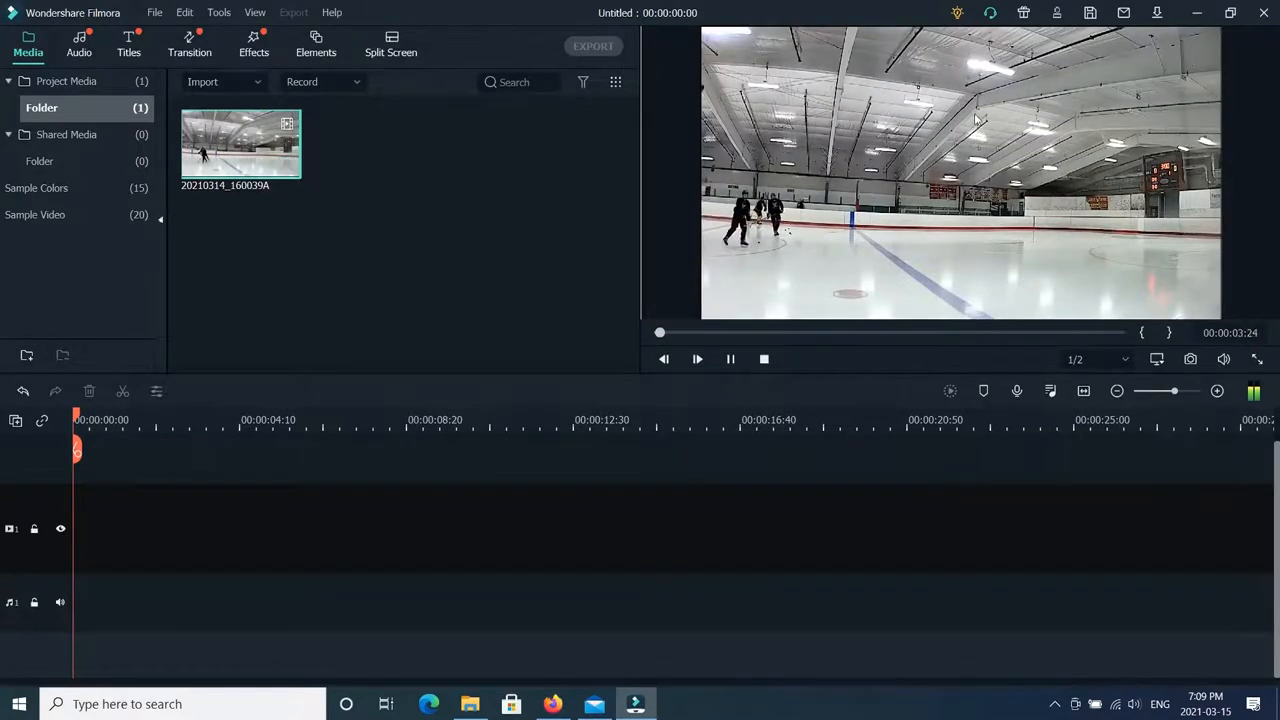
pyautogui.click(731, 360)
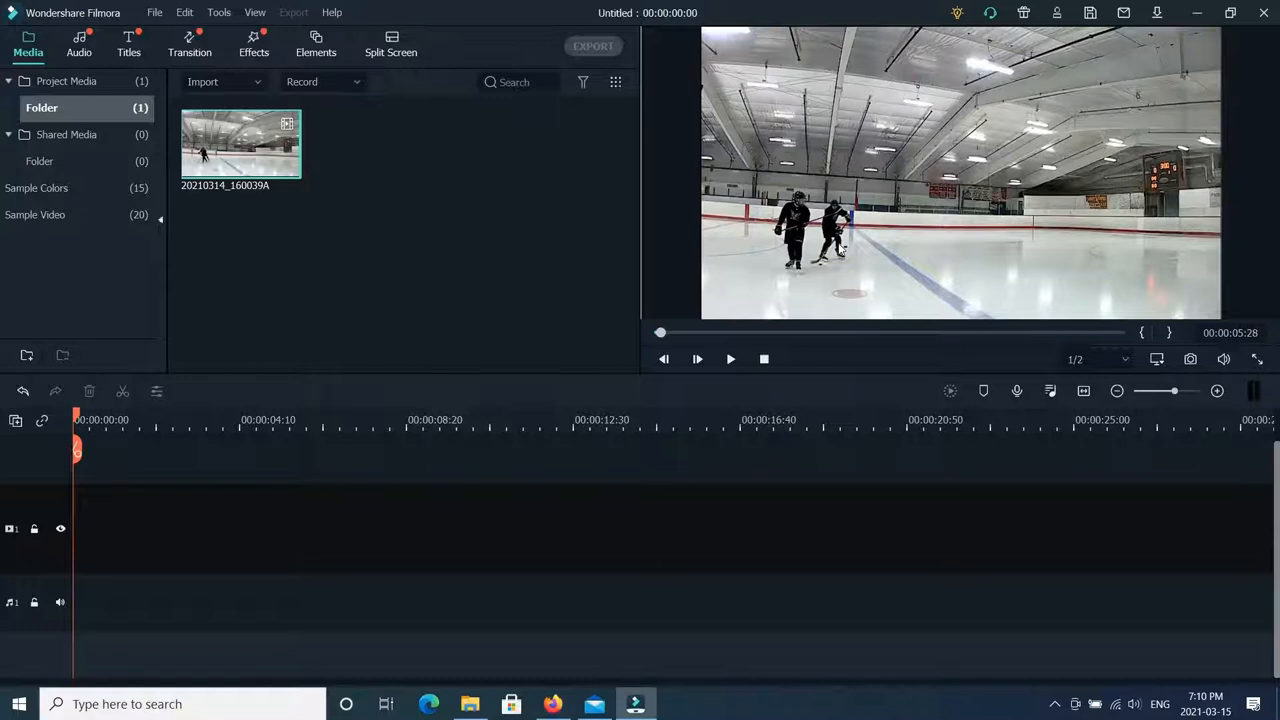
pyautogui.click(406, 260)
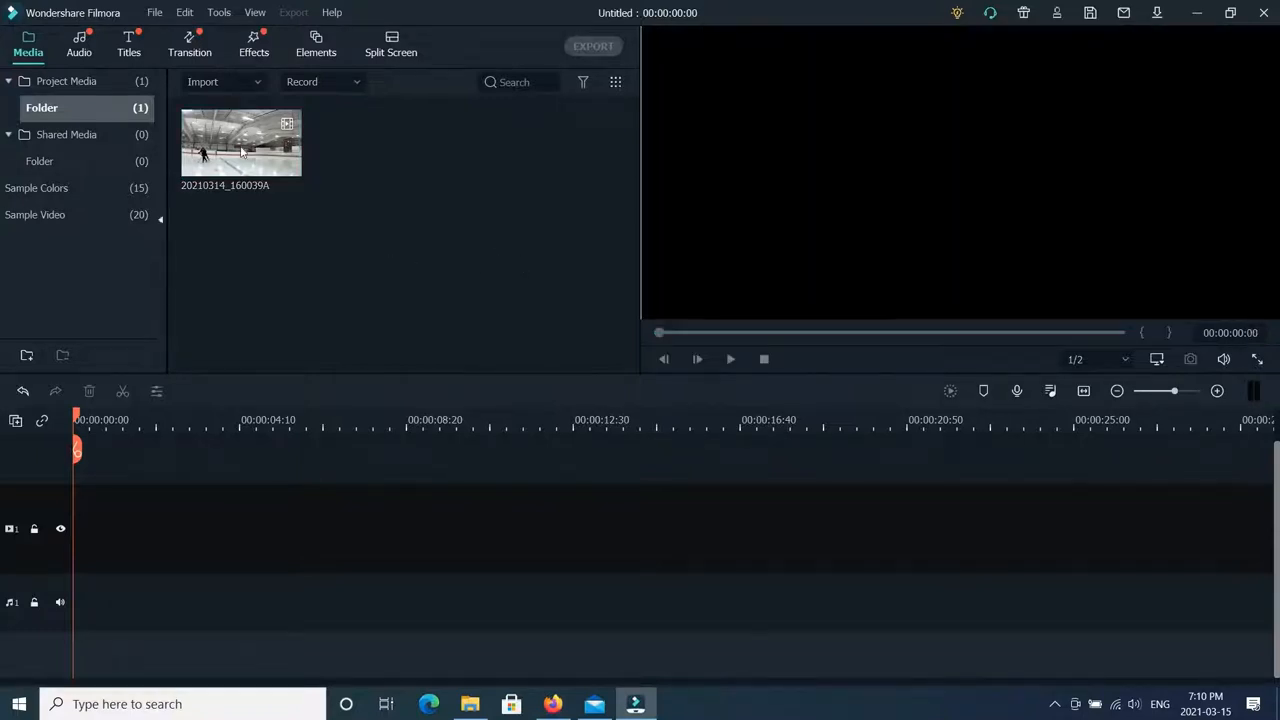
# Check the imported clip's properties and compare its resolution and frame rate with the project settings.
pyautogui.rightClick(241, 148)
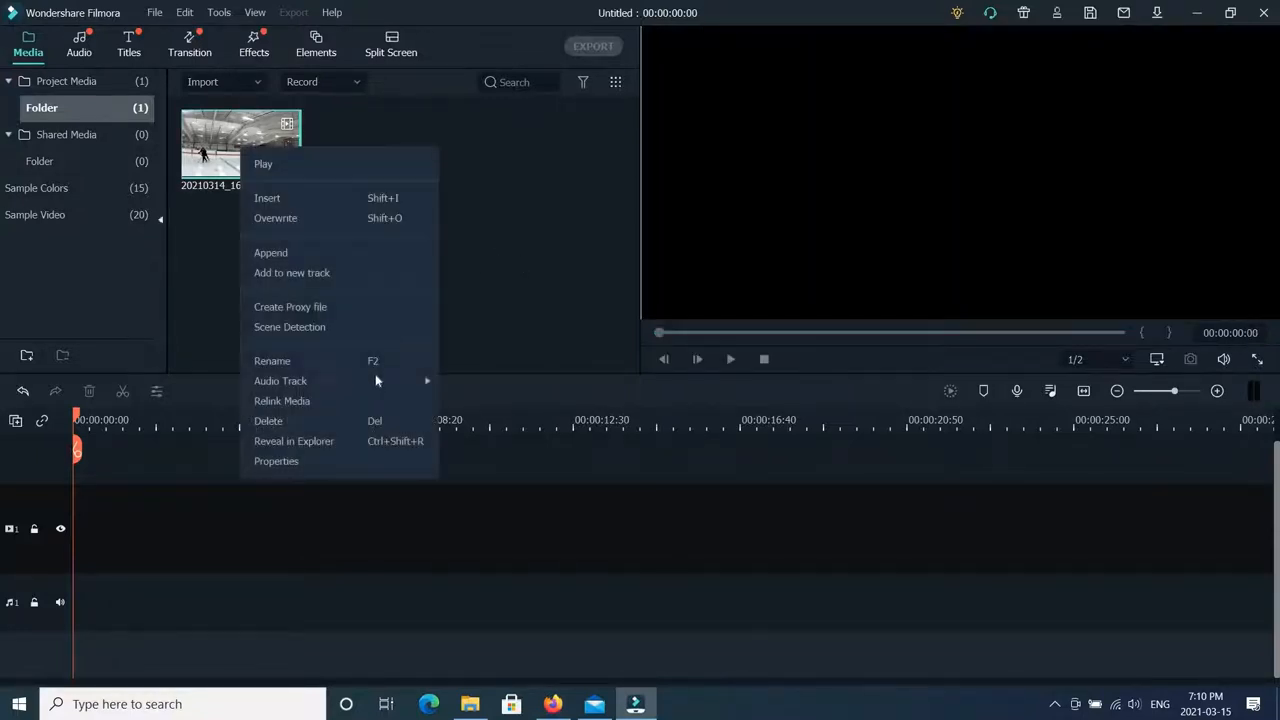
pyautogui.click(321, 464)
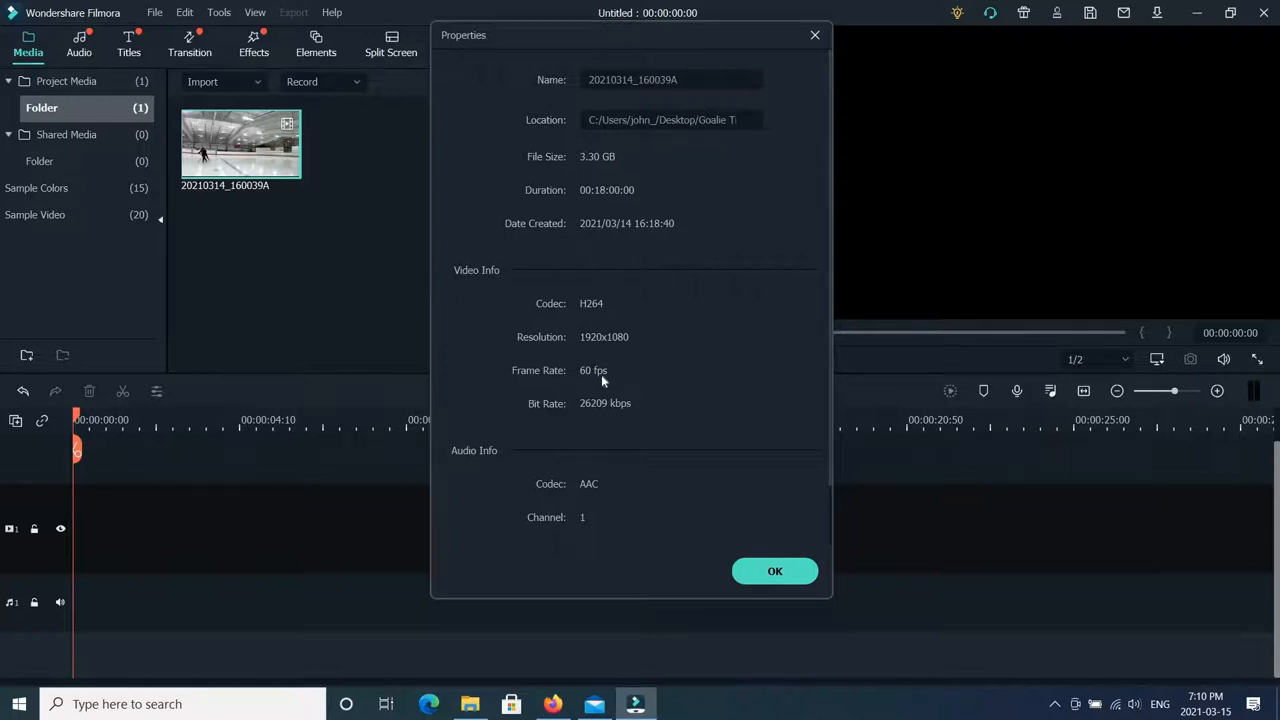
pyautogui.click(762, 583)
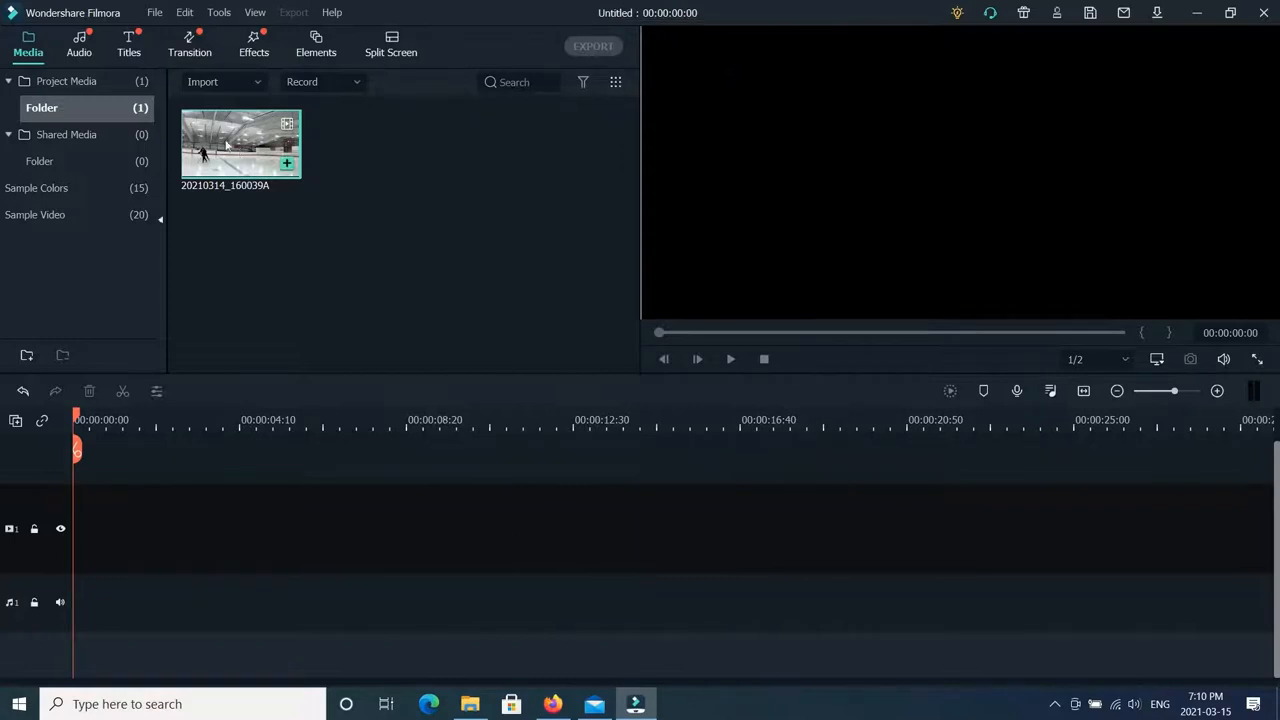
pyautogui.click(157, 13)
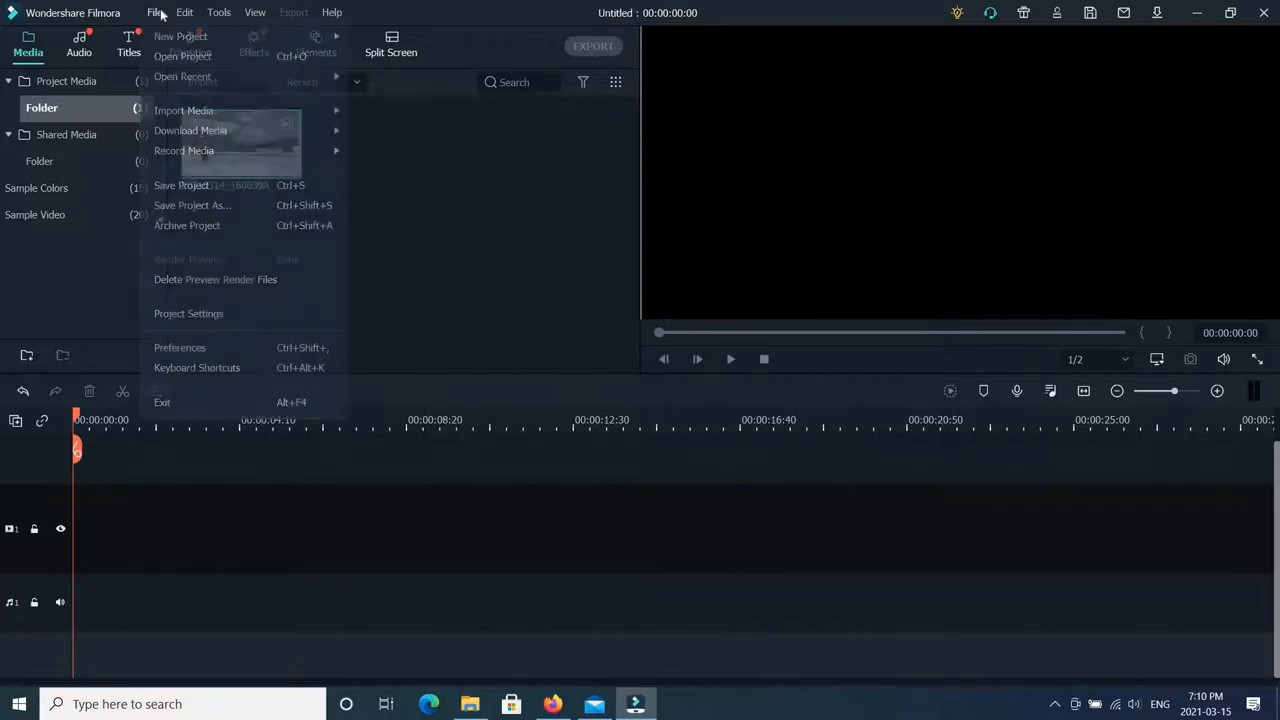
pyautogui.click(272, 314)
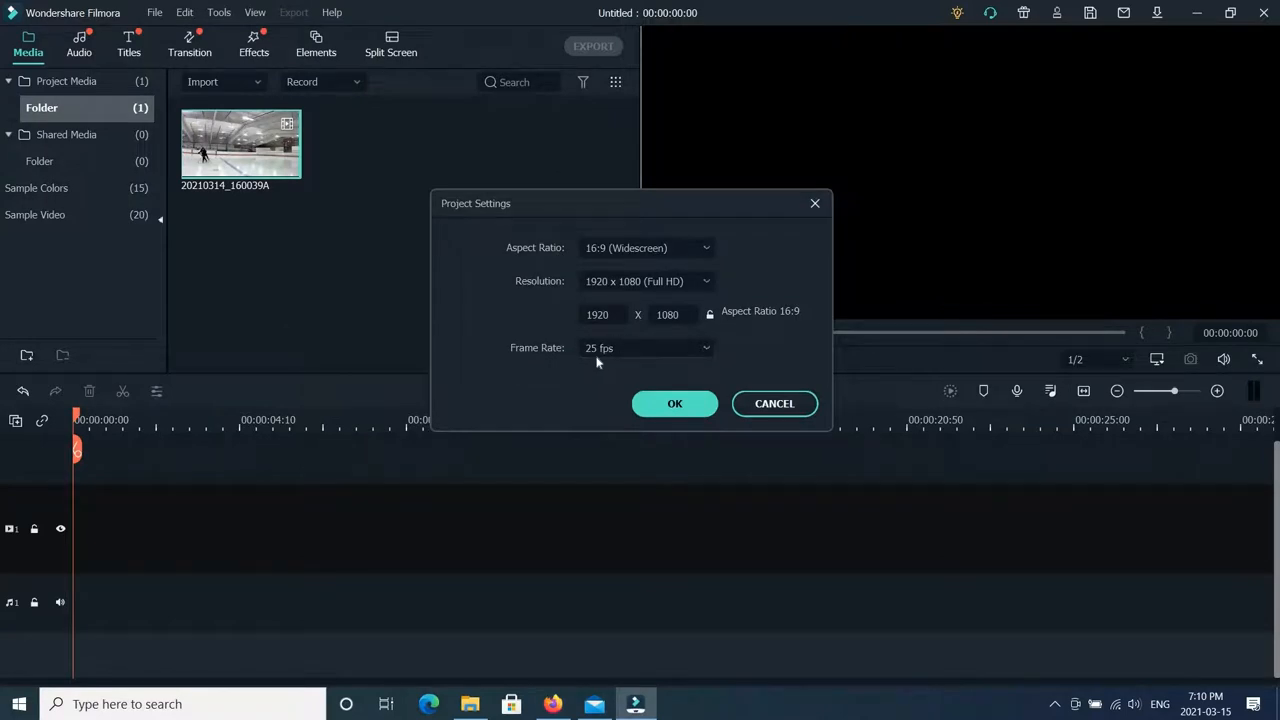
pyautogui.click(757, 405)
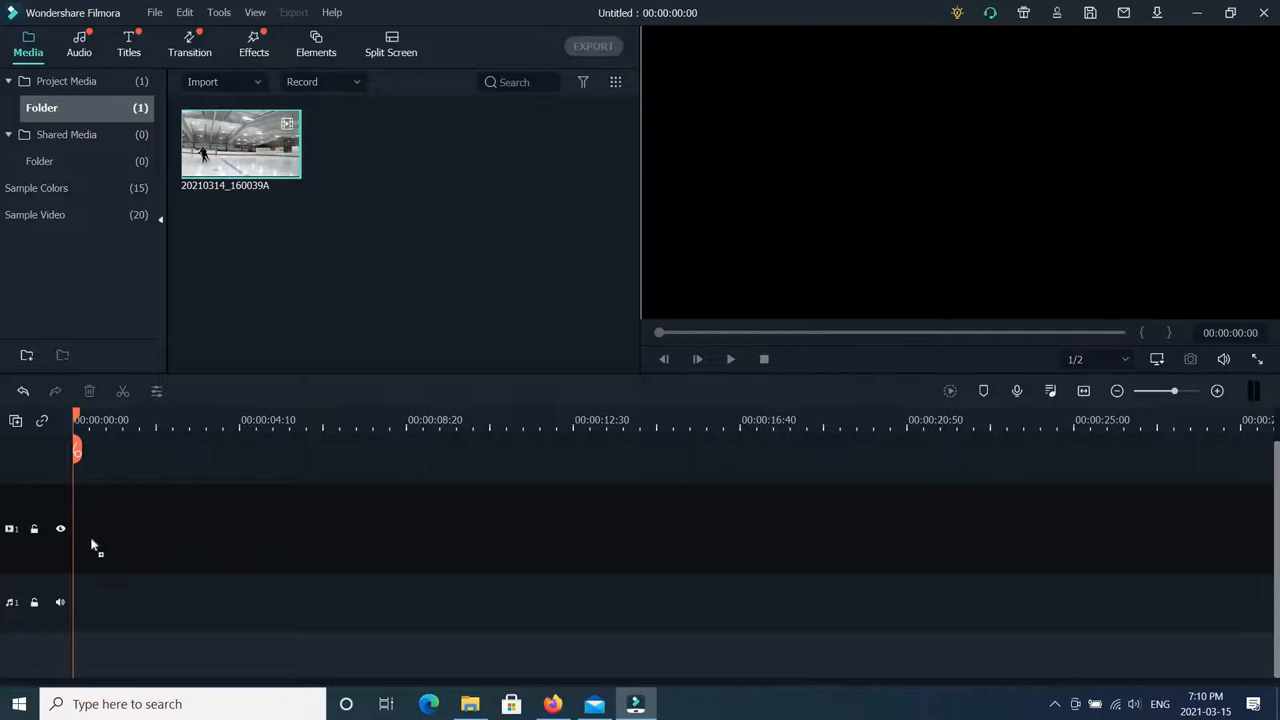
# Place the imported clip at the start of video track 1, matching the project settings to the media at 1920 x 1080 60fps.
pyautogui.moveTo(91, 545); pyautogui.dragTo(74, 543)
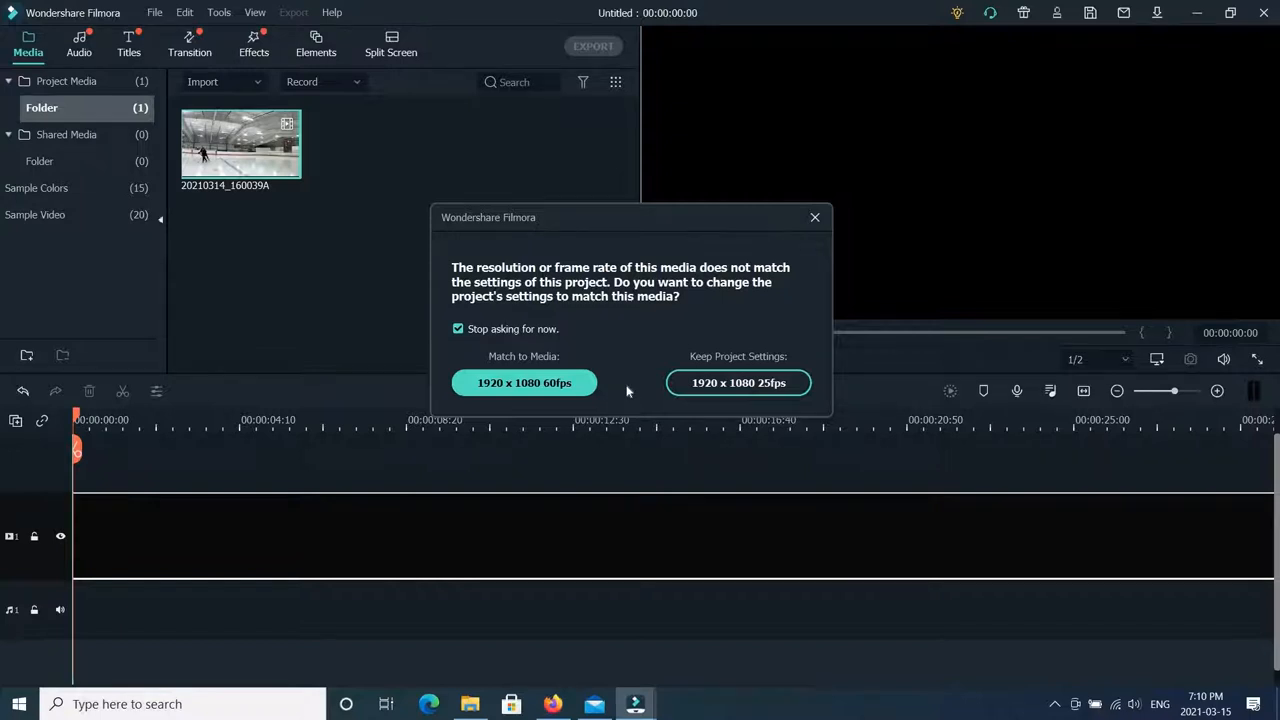
pyautogui.click(516, 386)
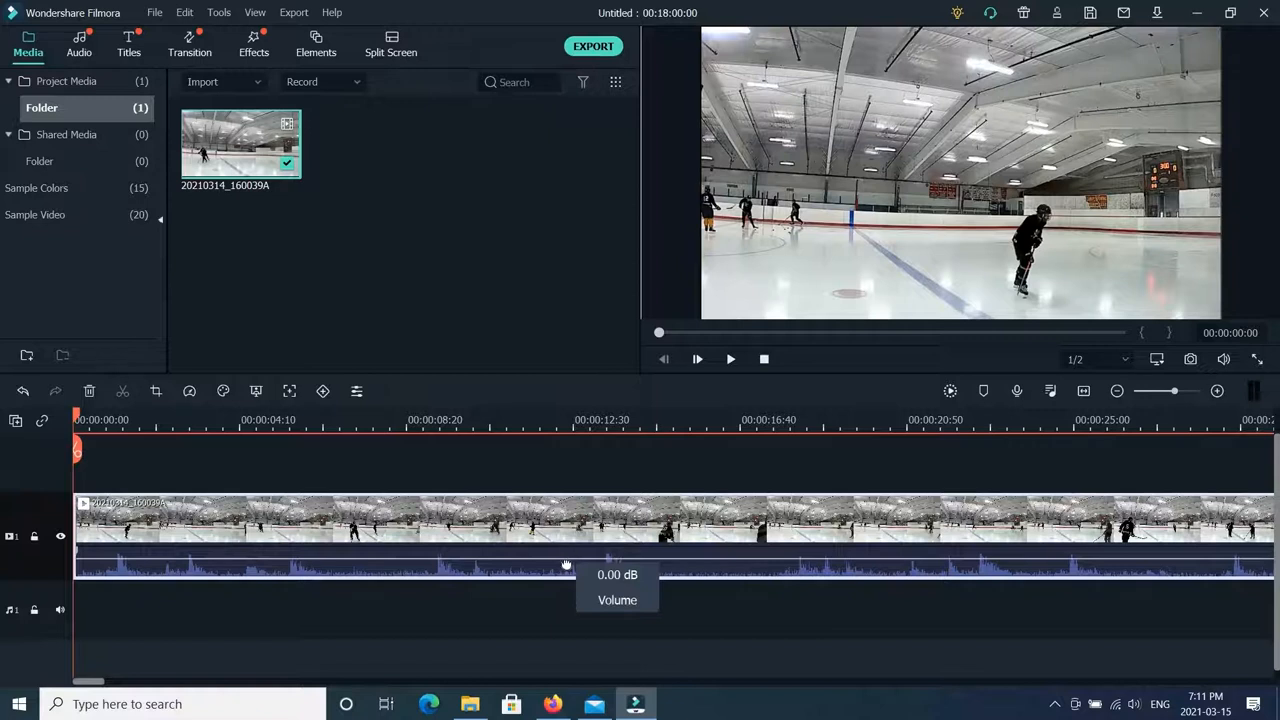
# Lower the timeline clip's audio volume to about -8.25 dB.
pyautogui.moveTo(566, 559); pyautogui.dragTo(568, 560)
pyautogui.moveTo(569, 567); pyautogui.dragTo(569, 578)
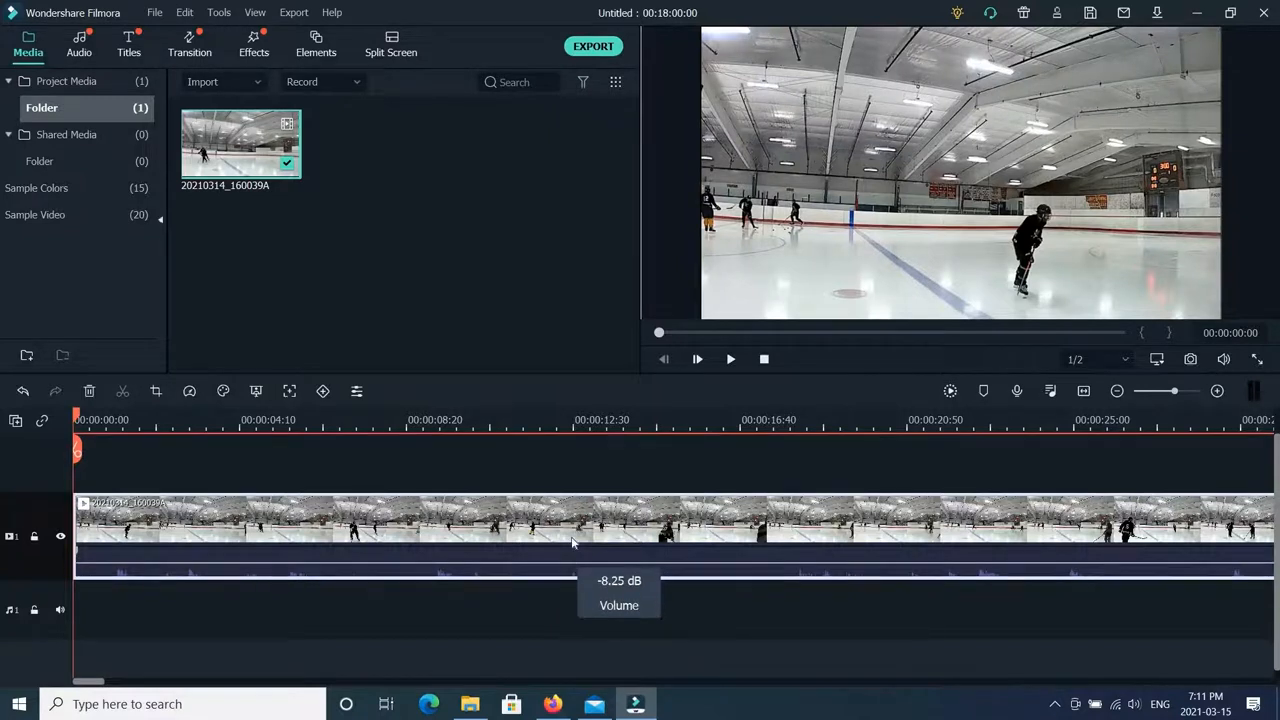
# Review the timeline clip's audio properties and the editing options available for it, without changing anything.
pyautogui.doubleClick(575, 543)
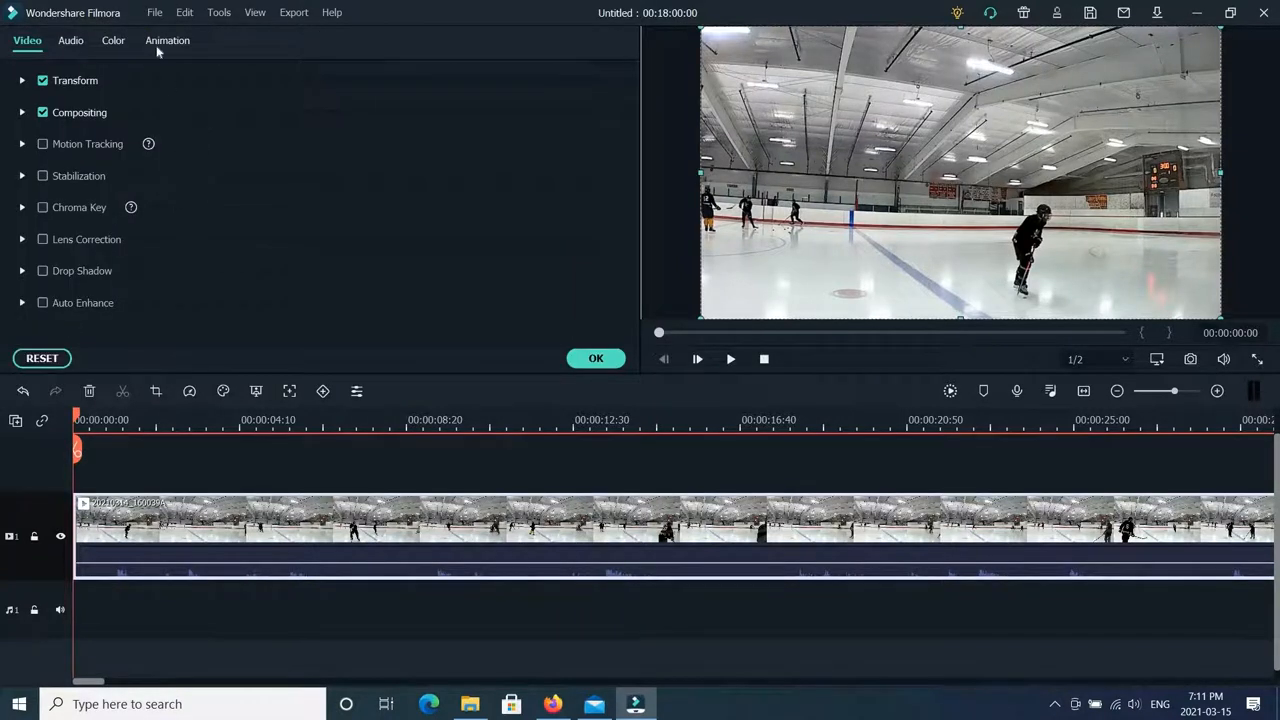
pyautogui.click(71, 43)
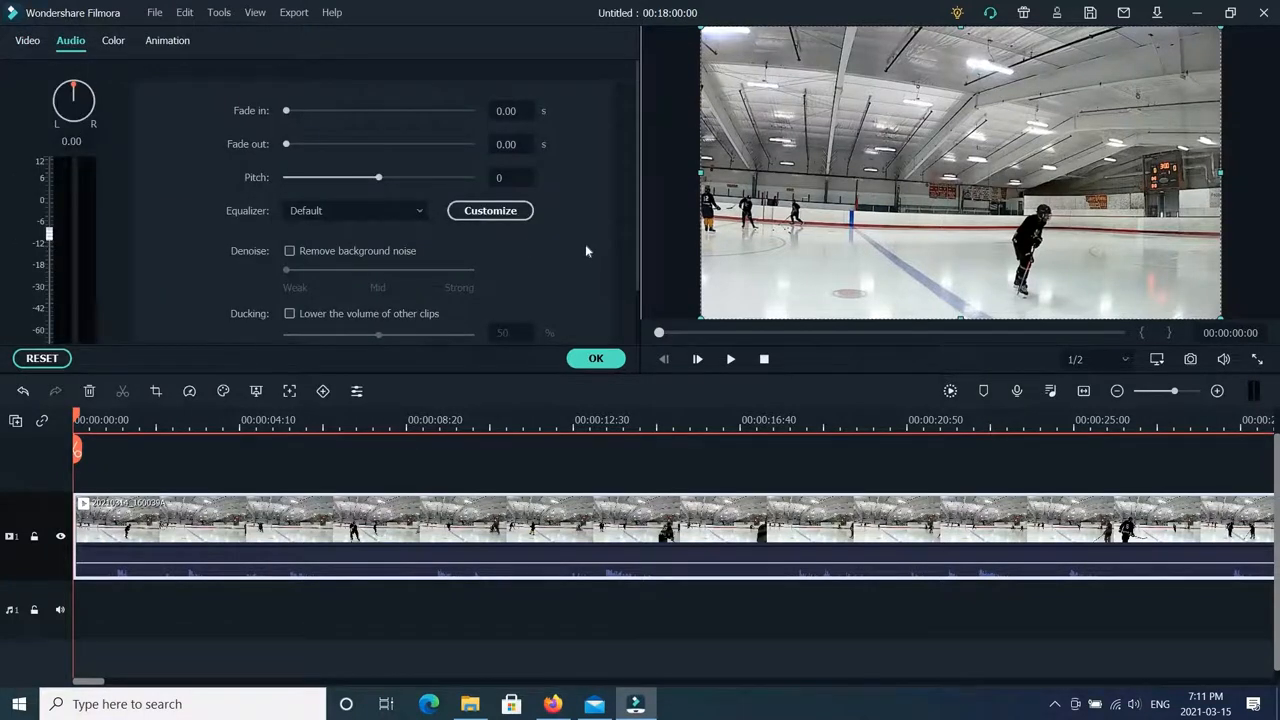
pyautogui.scroll(-1, 585, 250)
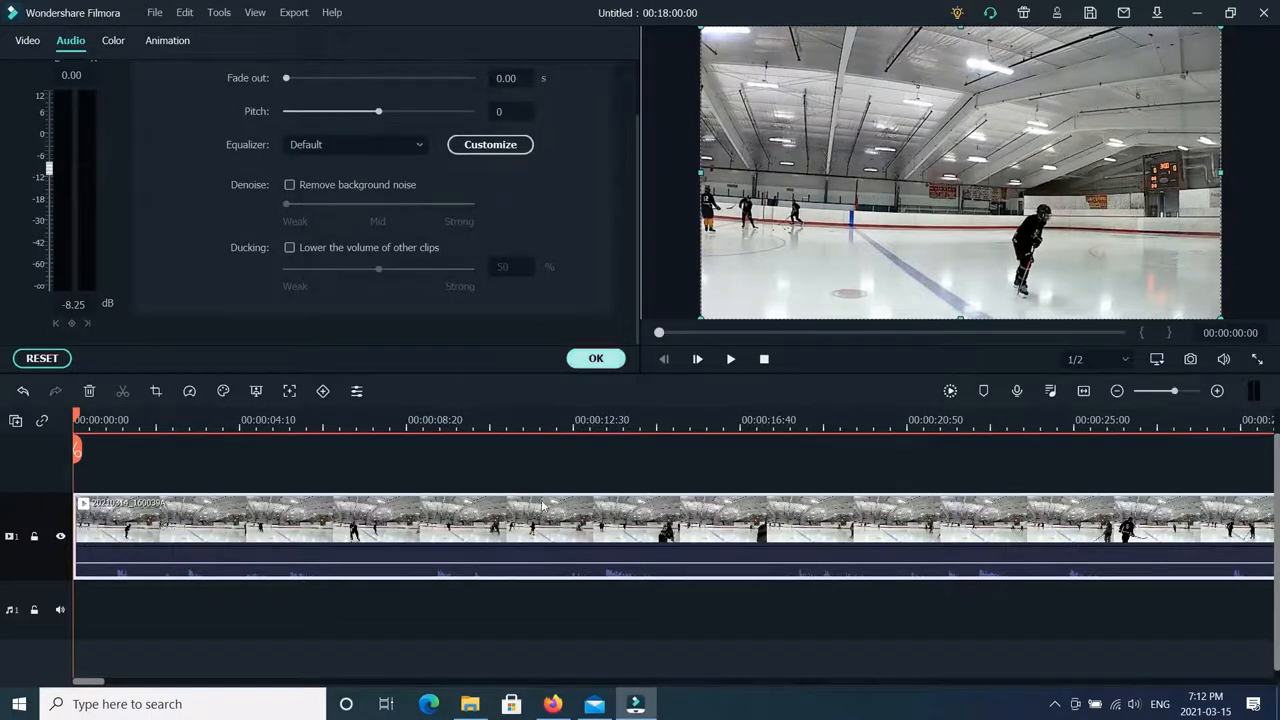
pyautogui.click(596, 359)
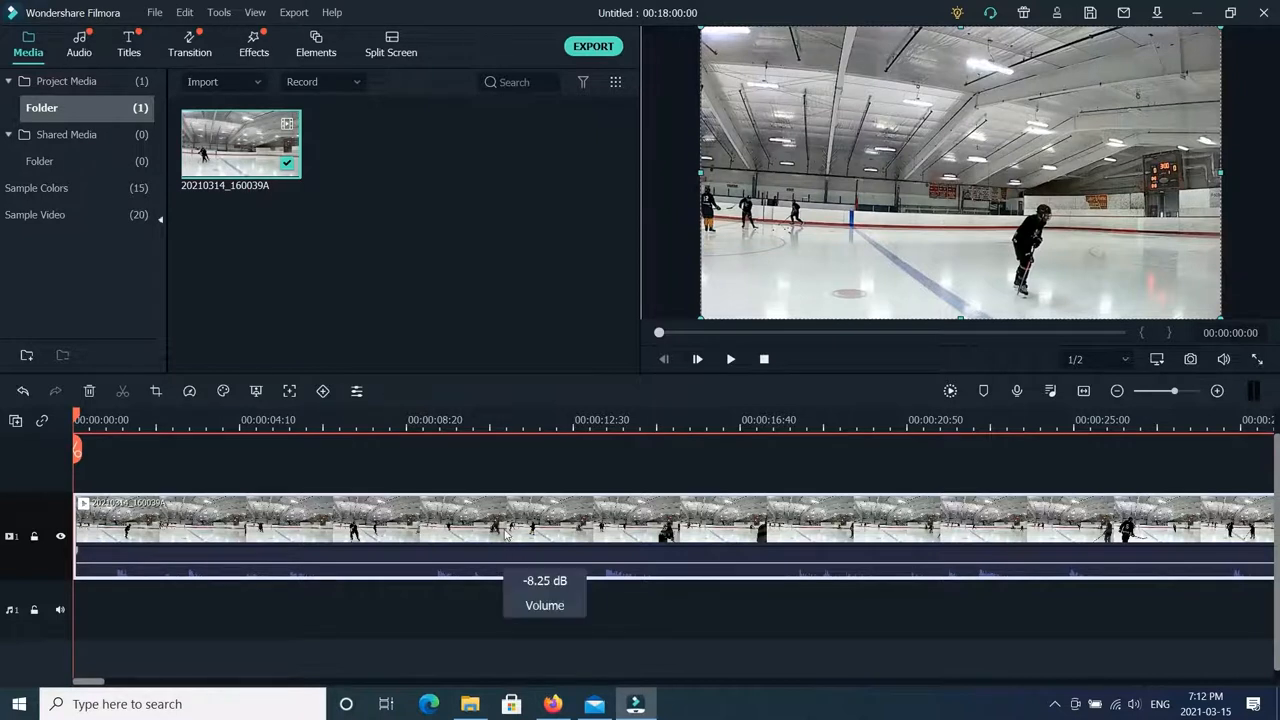
pyautogui.rightClick(506, 536)
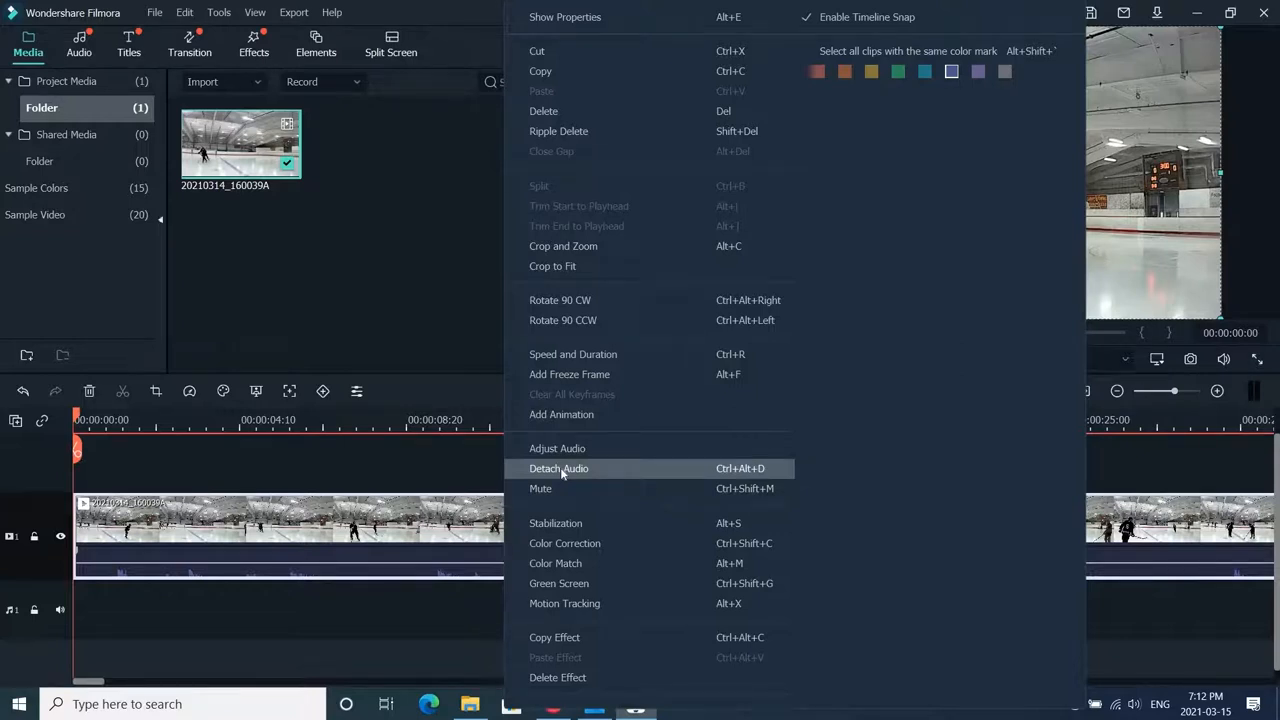
pyautogui.click(428, 530)
# Lower the timeline clip's audio volume to about -11.62 dB.
pyautogui.moveTo(428, 566)
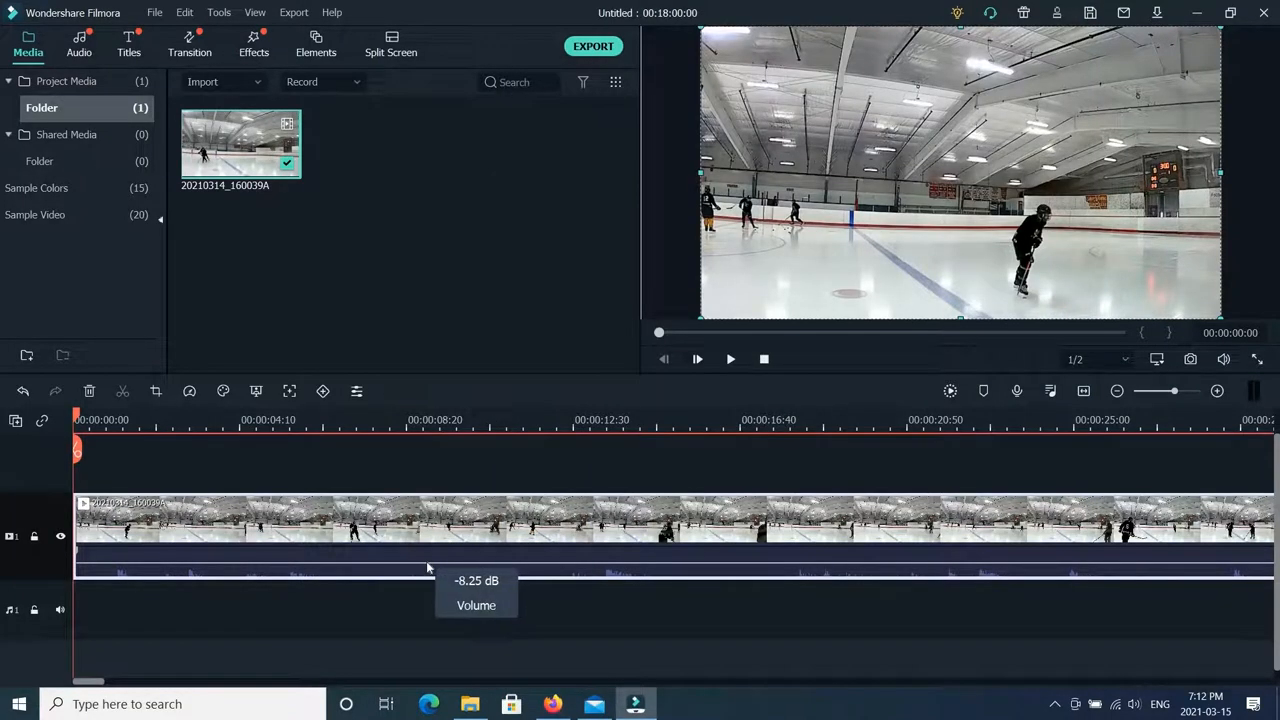
pyautogui.moveTo(428, 570); pyautogui.dragTo(428, 573)
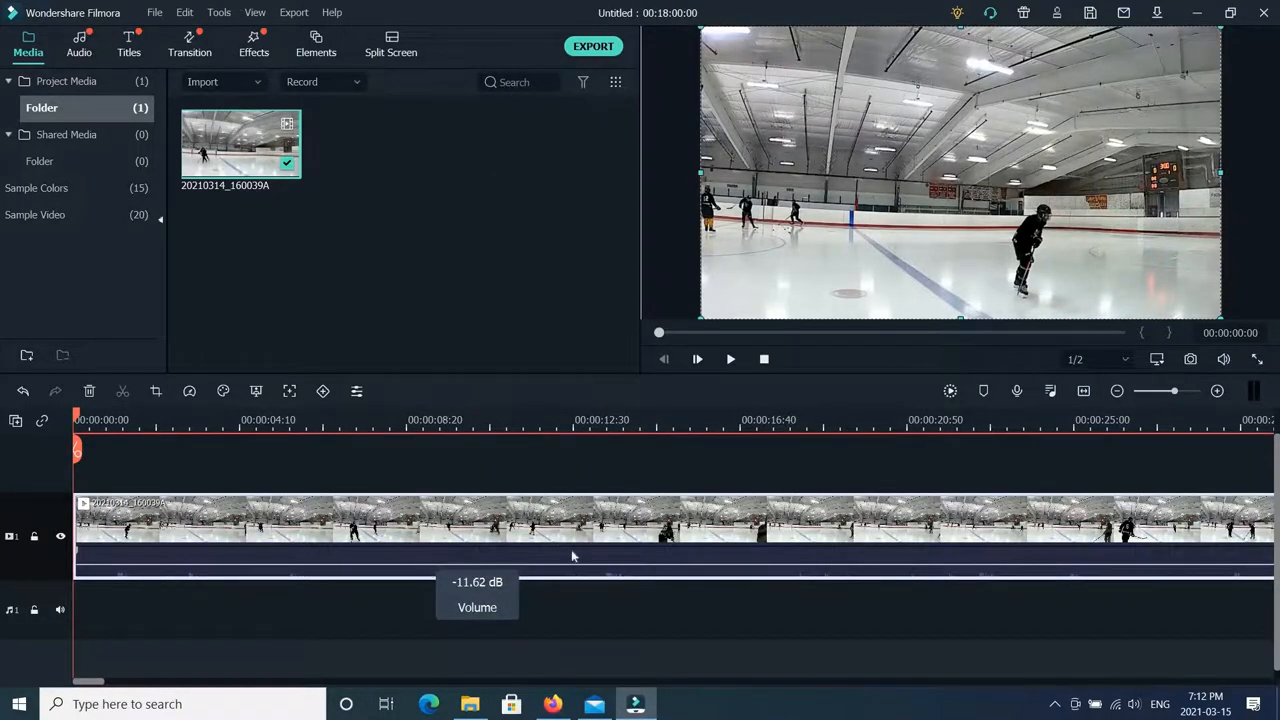
pyautogui.moveTo(581, 567)
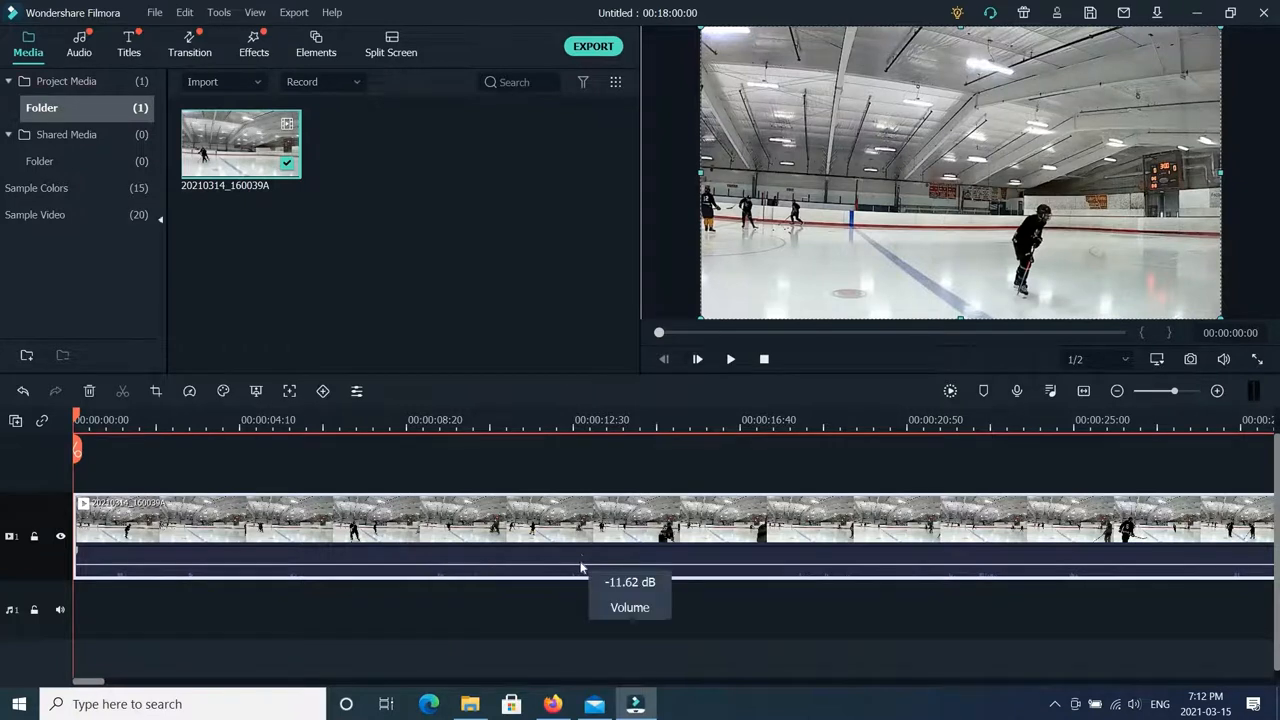
# Play the timeline from the start, pause it, and resume playback until about 12 seconds in.
pyautogui.click(731, 359)
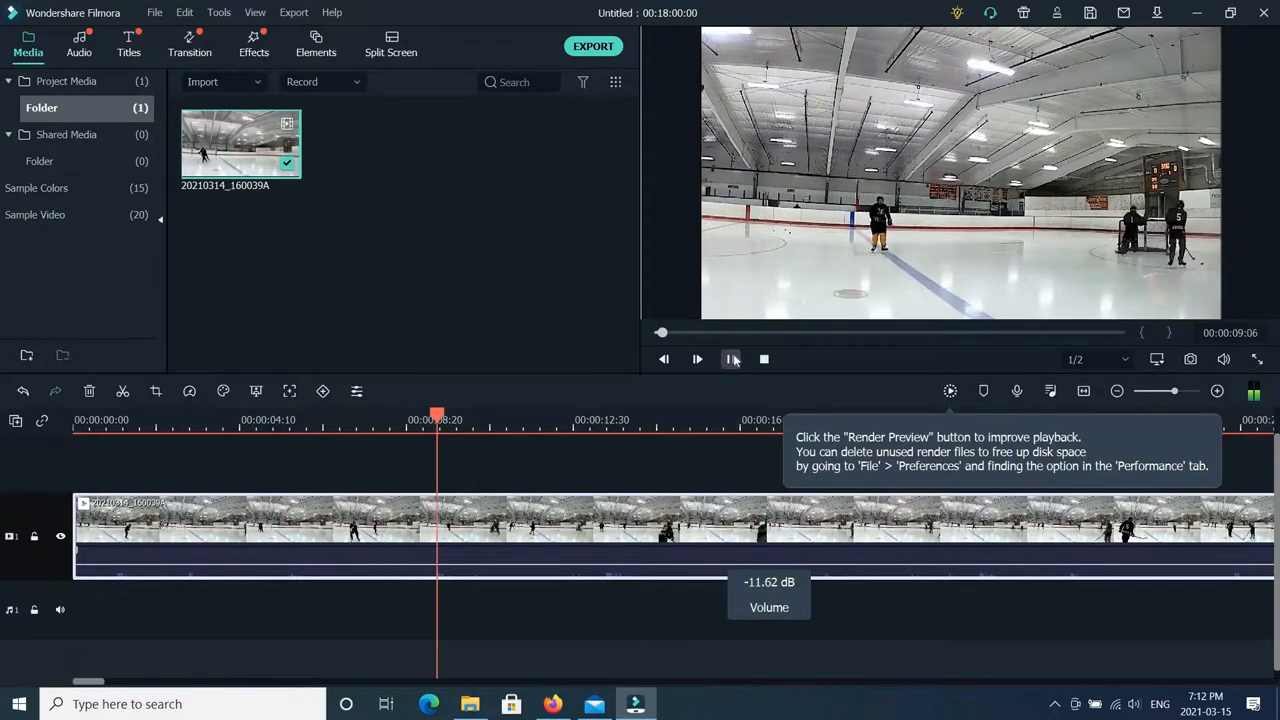
pyautogui.click(732, 359)
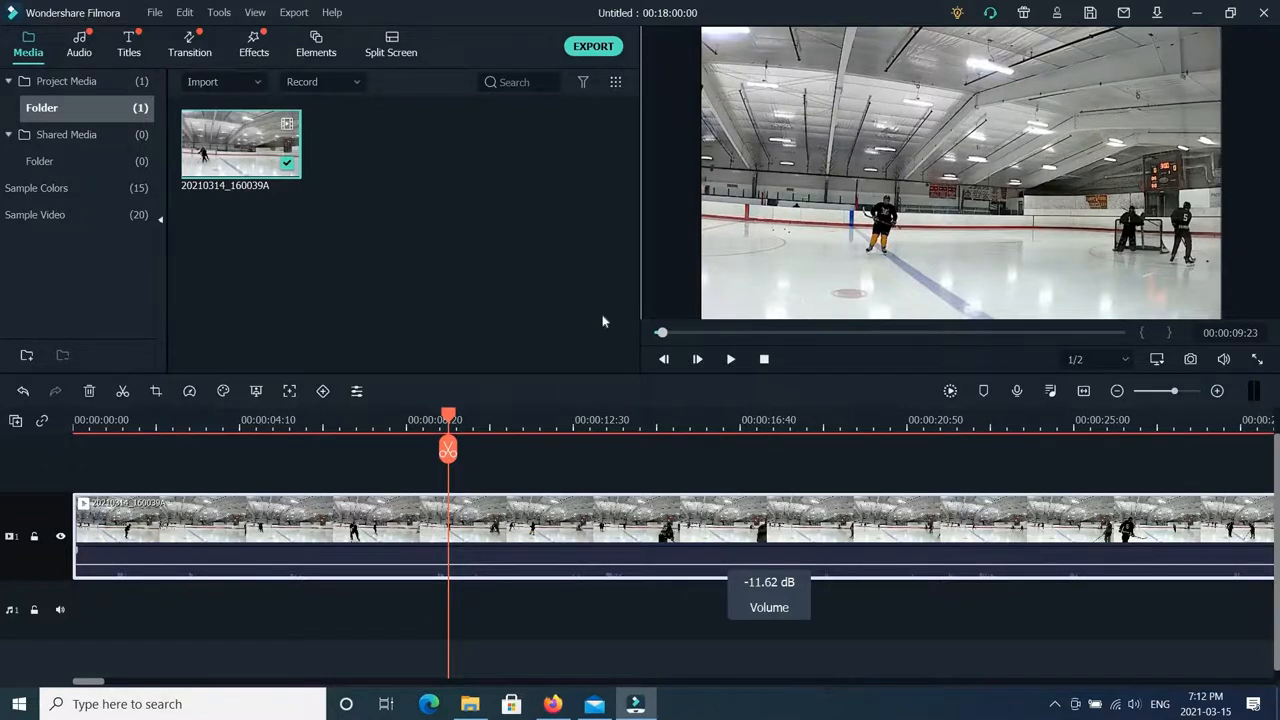
pyautogui.press('space')
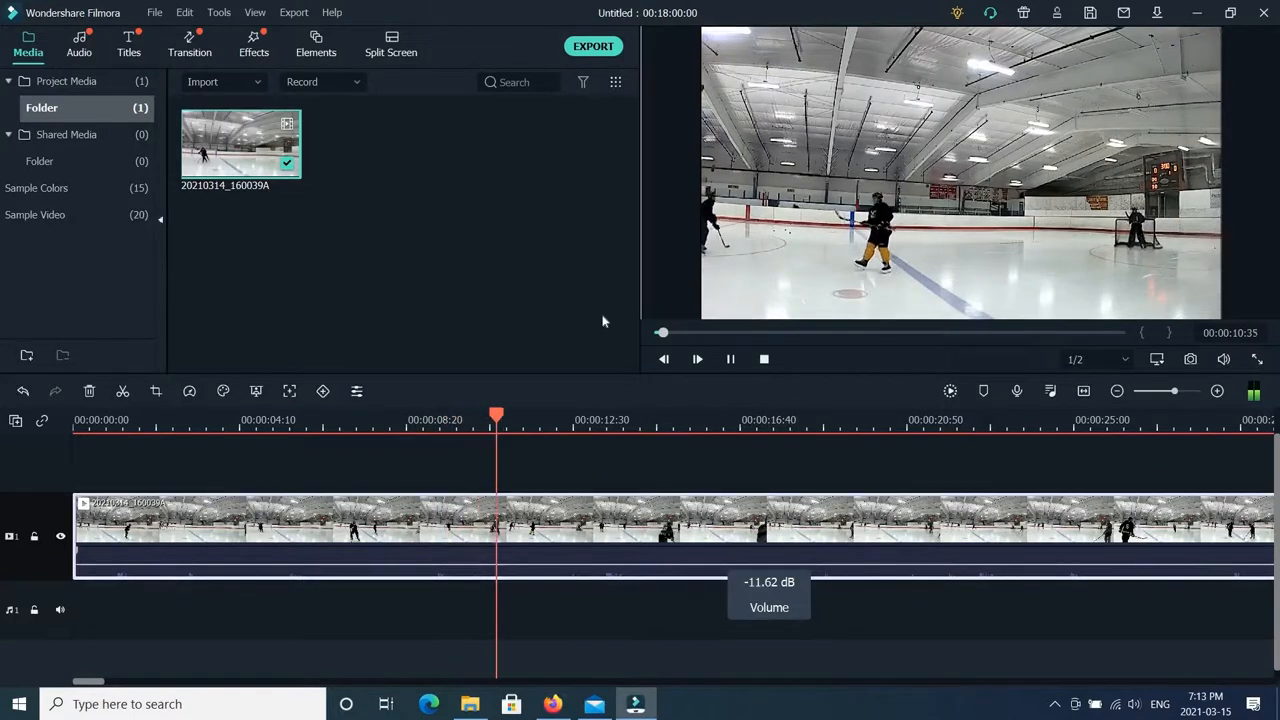
pyautogui.press('space')
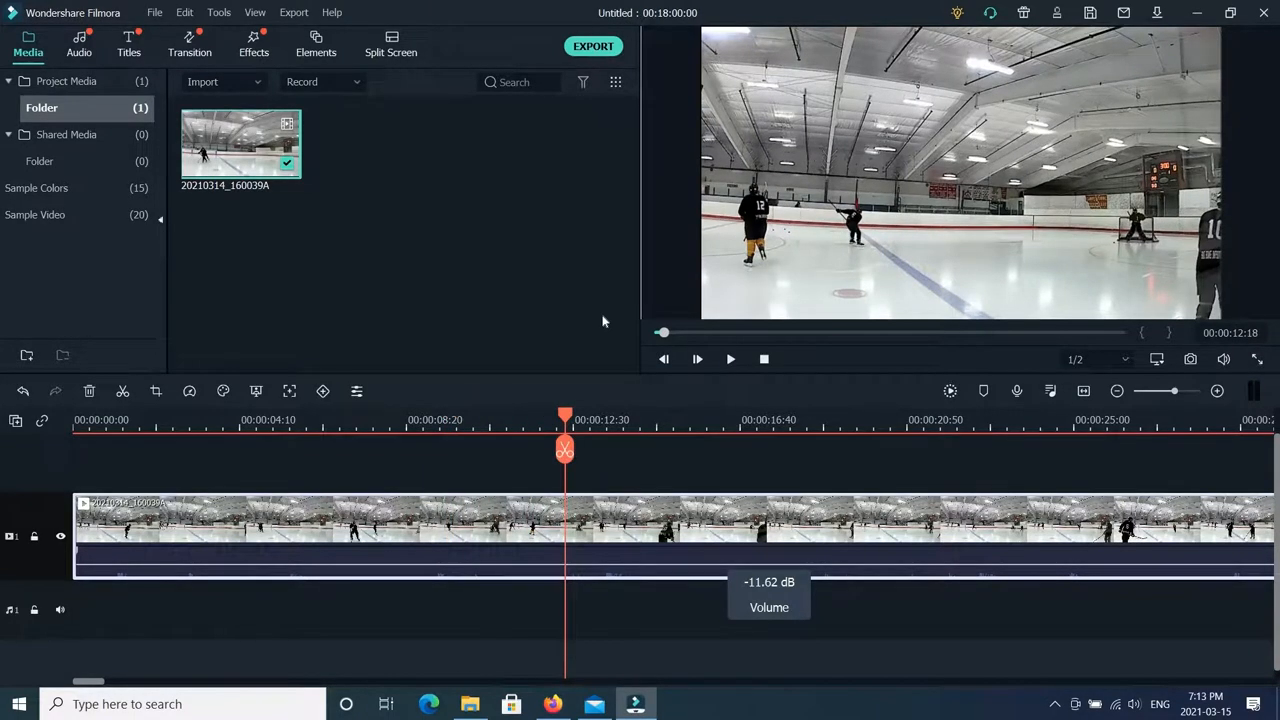
# Move the playhead frame by frame to 00:00:12:20 and split the timeline clip there.
pyautogui.press('Right')
pyautogui.press('Right')
pyautogui.press('Right')
pyautogui.press('Right')
pyautogui.press('Right')
pyautogui.press('Right')
pyautogui.press('Right')
pyautogui.press('Right')
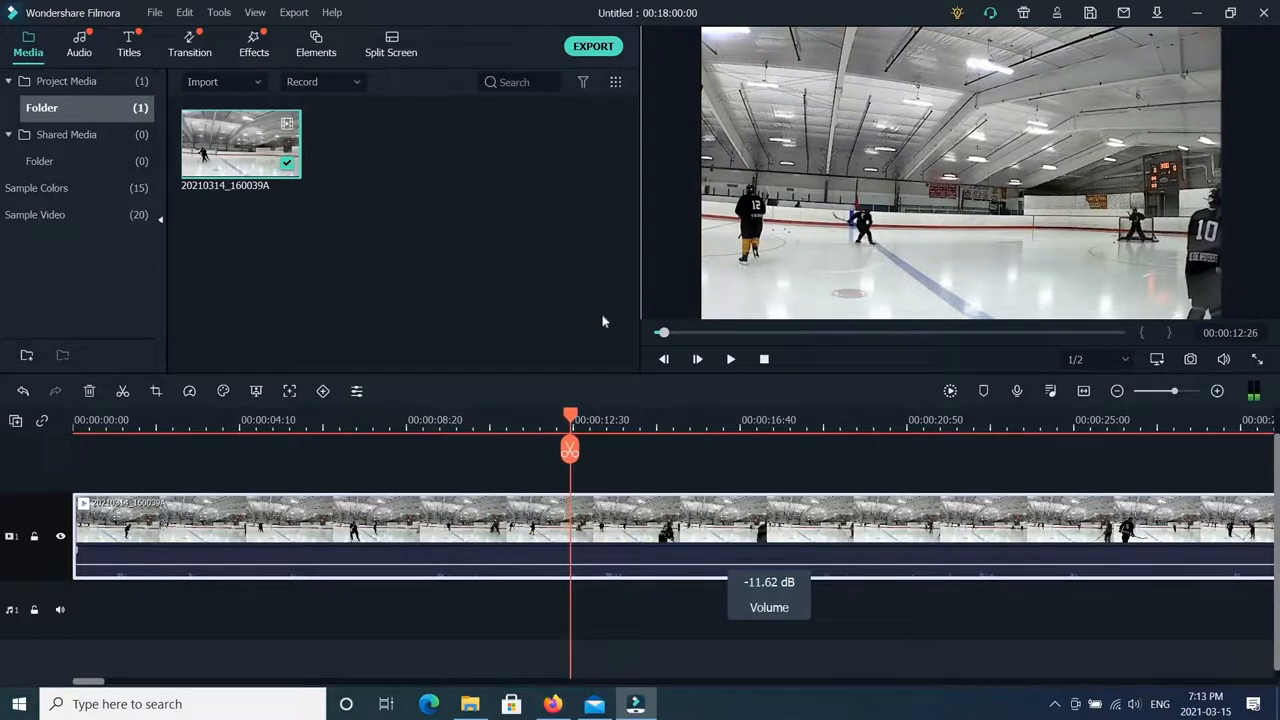
pyautogui.press('Left')
pyautogui.press('Left')
pyautogui.press('Left')
pyautogui.press('Left')
pyautogui.press('Left')
pyautogui.press('Left')
pyautogui.press('Left')
pyautogui.press('Left')
pyautogui.press('Left')
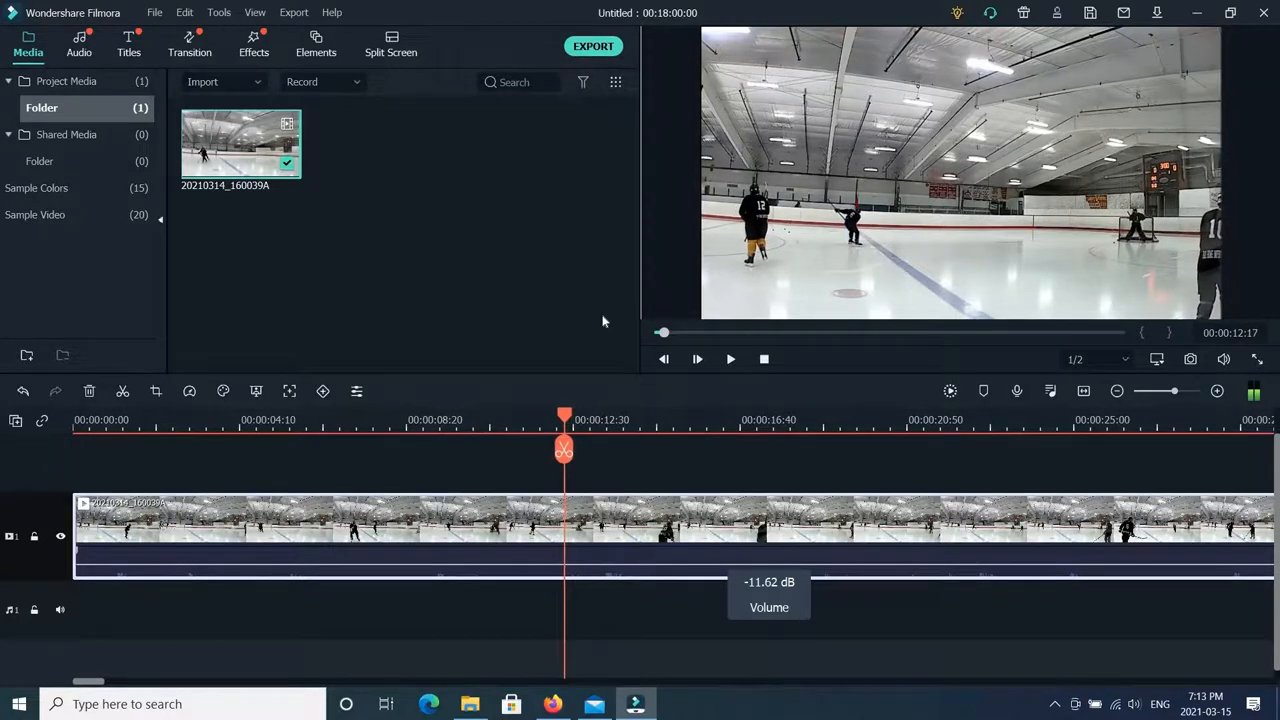
pyautogui.press('Right')
pyautogui.press('Right')
pyautogui.press('Right')
pyautogui.press('Right')
pyautogui.press('Right')
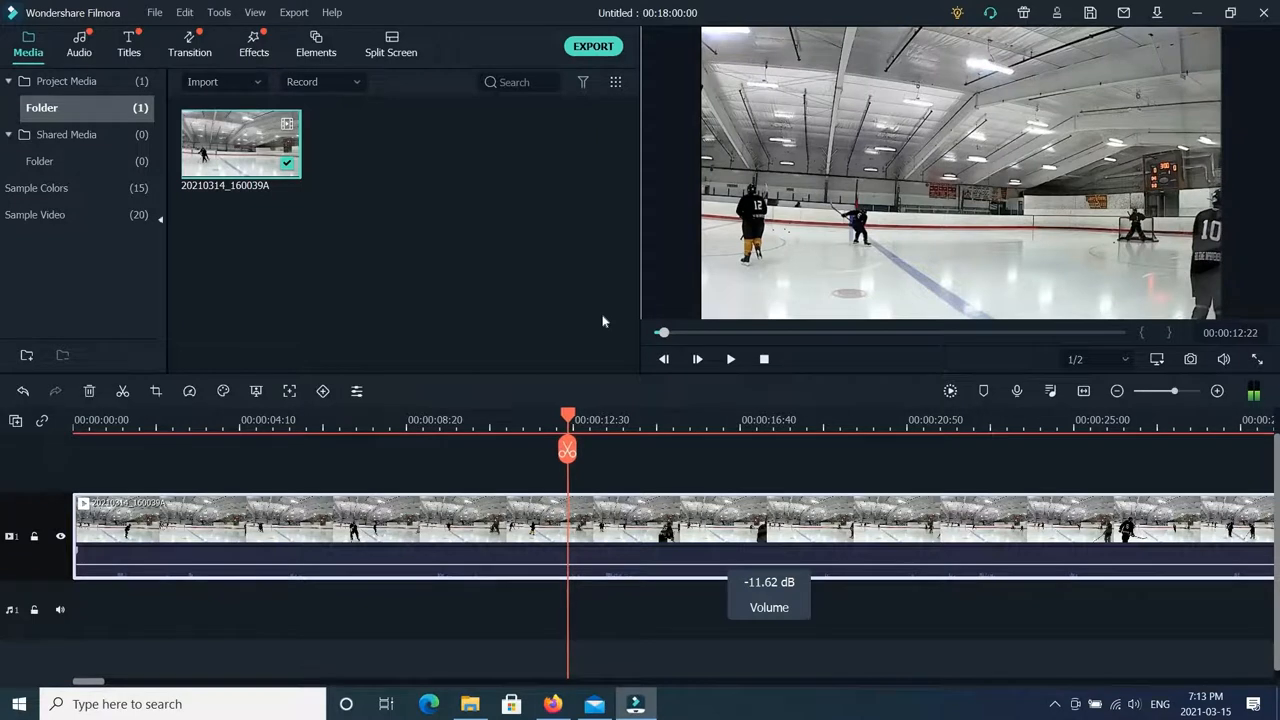
pyautogui.press('Left')
pyautogui.press('Left')
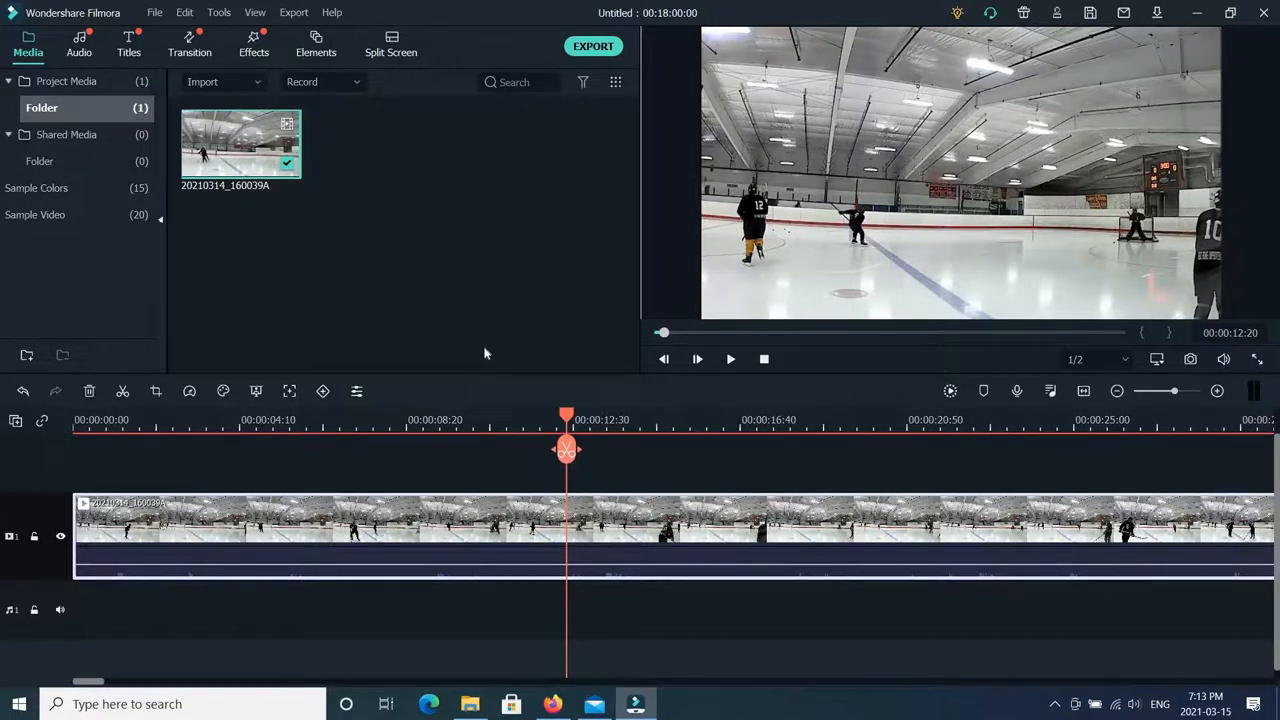
pyautogui.hotkey('ctrl', 'b')
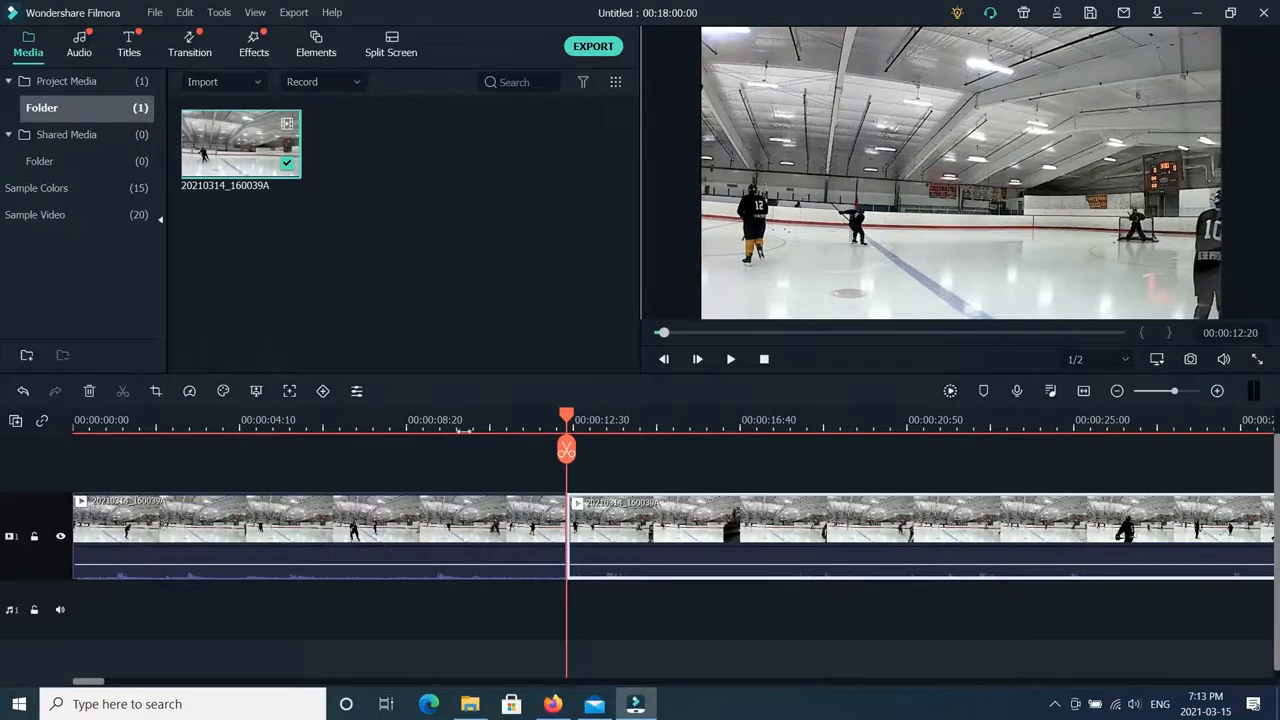
# Split the first clip segment at 00:00:09:46 to isolate the short section before the existing cut.
pyautogui.click(463, 430)
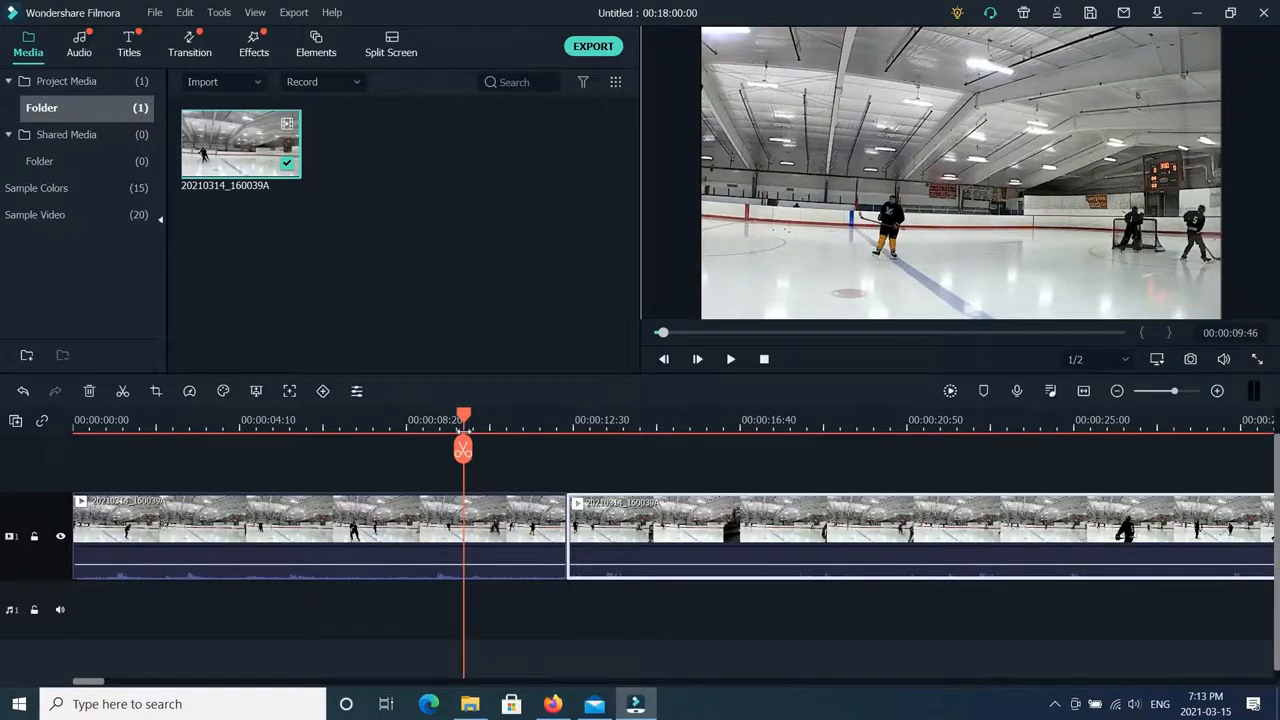
pyautogui.click(463, 450)
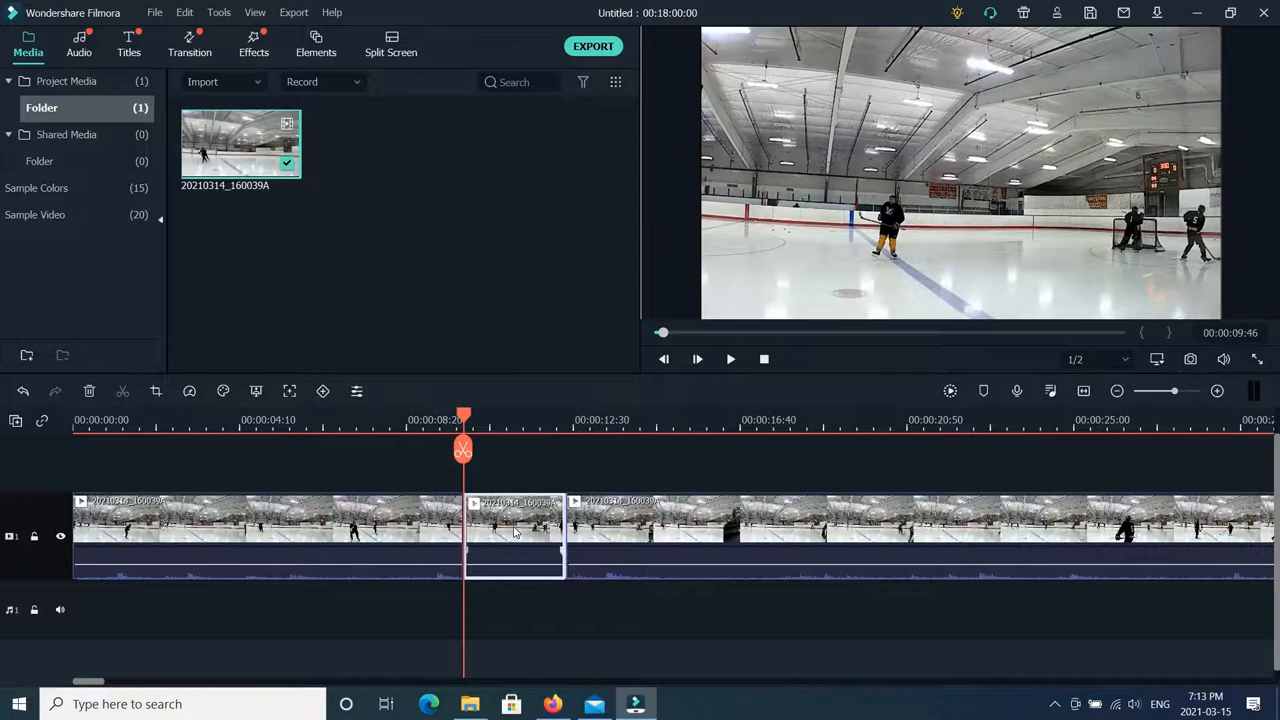
# Turn off auto ripple, delete the short middle segment so its gap stays open, and undo the deletion.
pyautogui.click(41, 422)
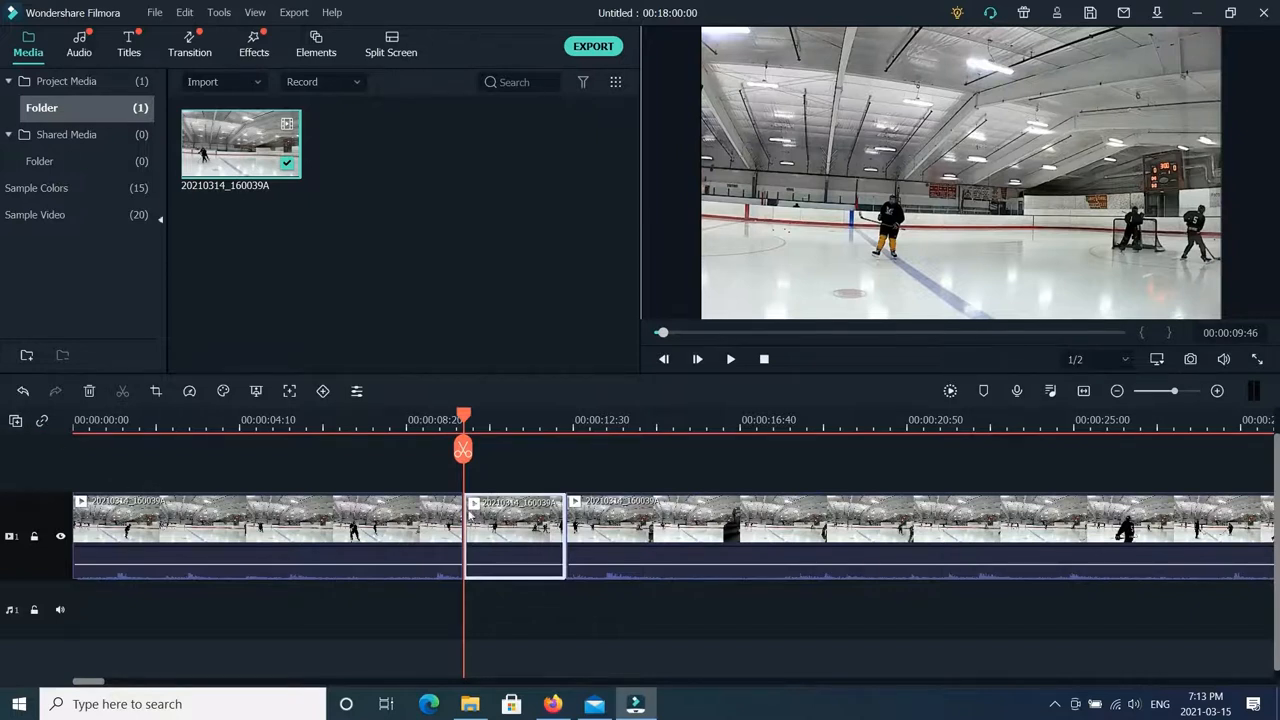
pyautogui.rightClick(505, 520)
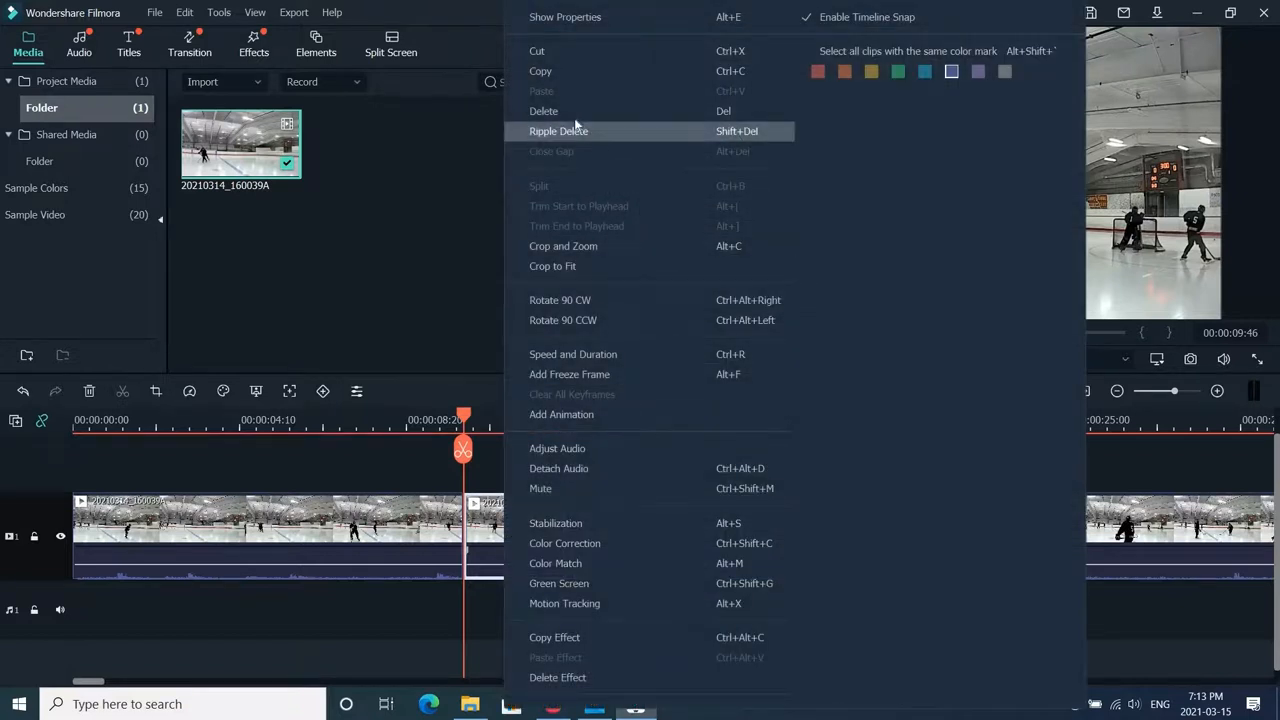
pyautogui.click(574, 113)
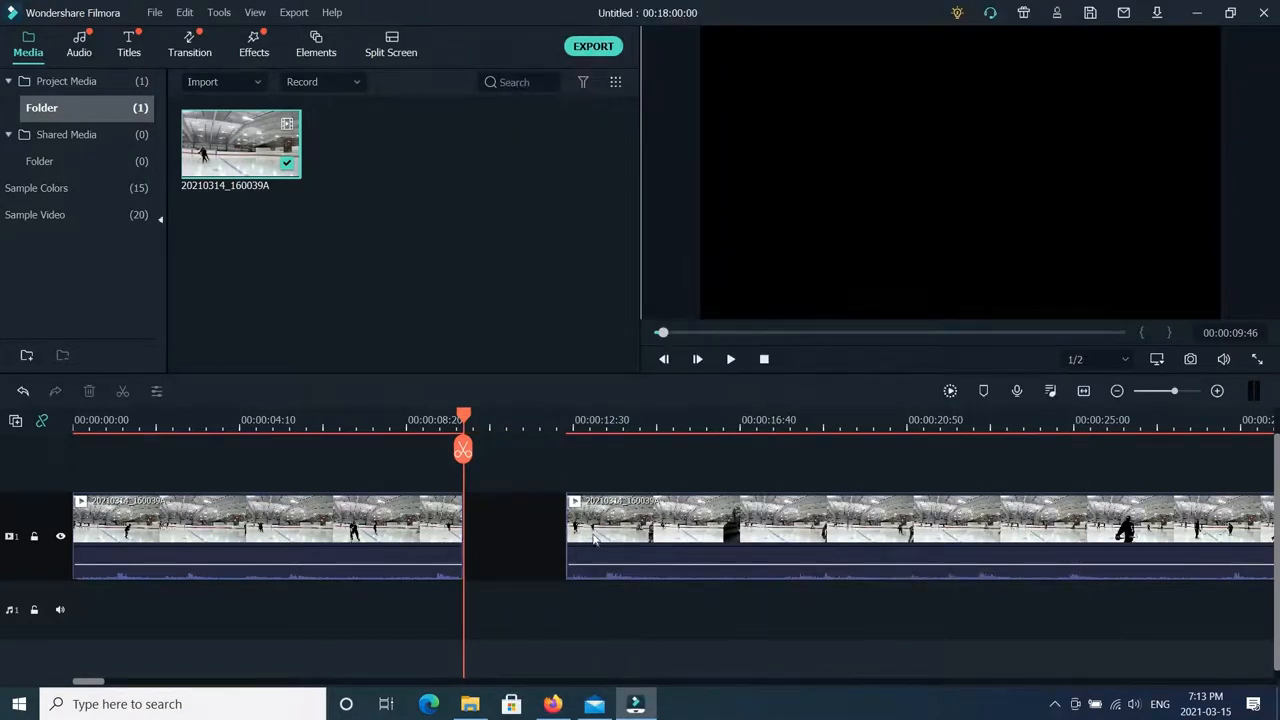
pyautogui.click(23, 391)
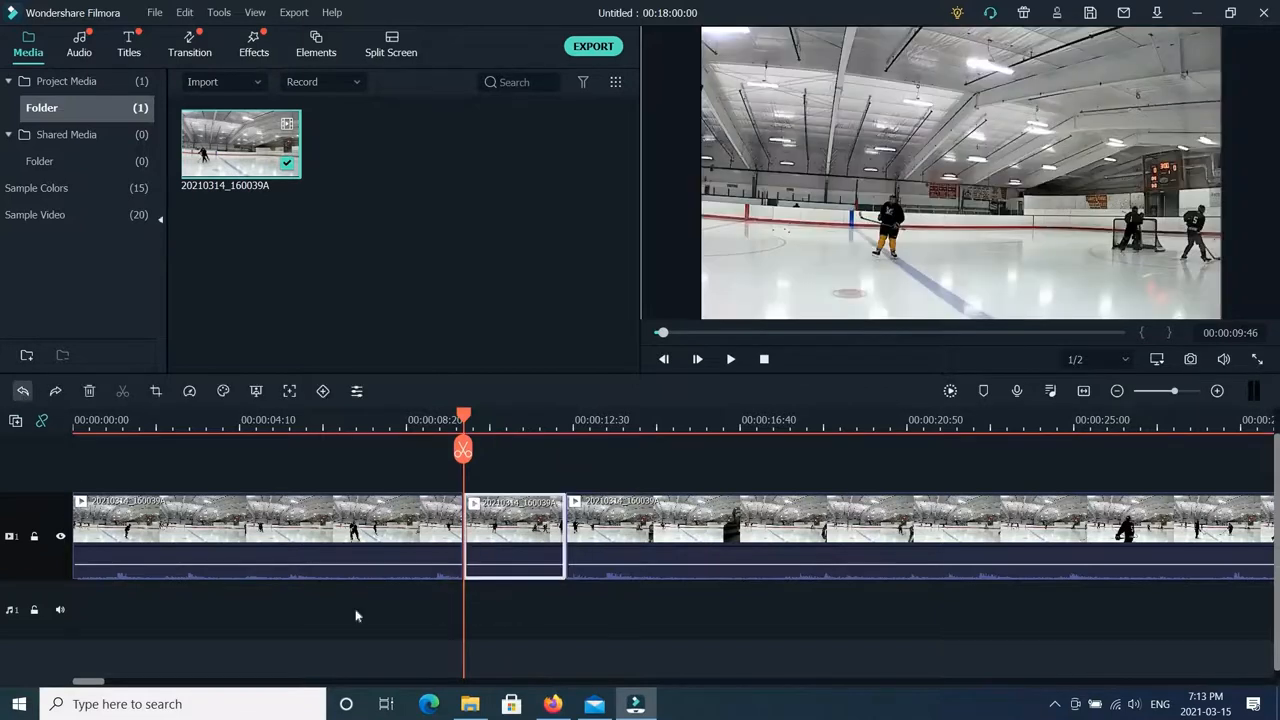
# Remove the short middle segment with Ripple Delete, then undo it.
pyautogui.rightClick(515, 521)
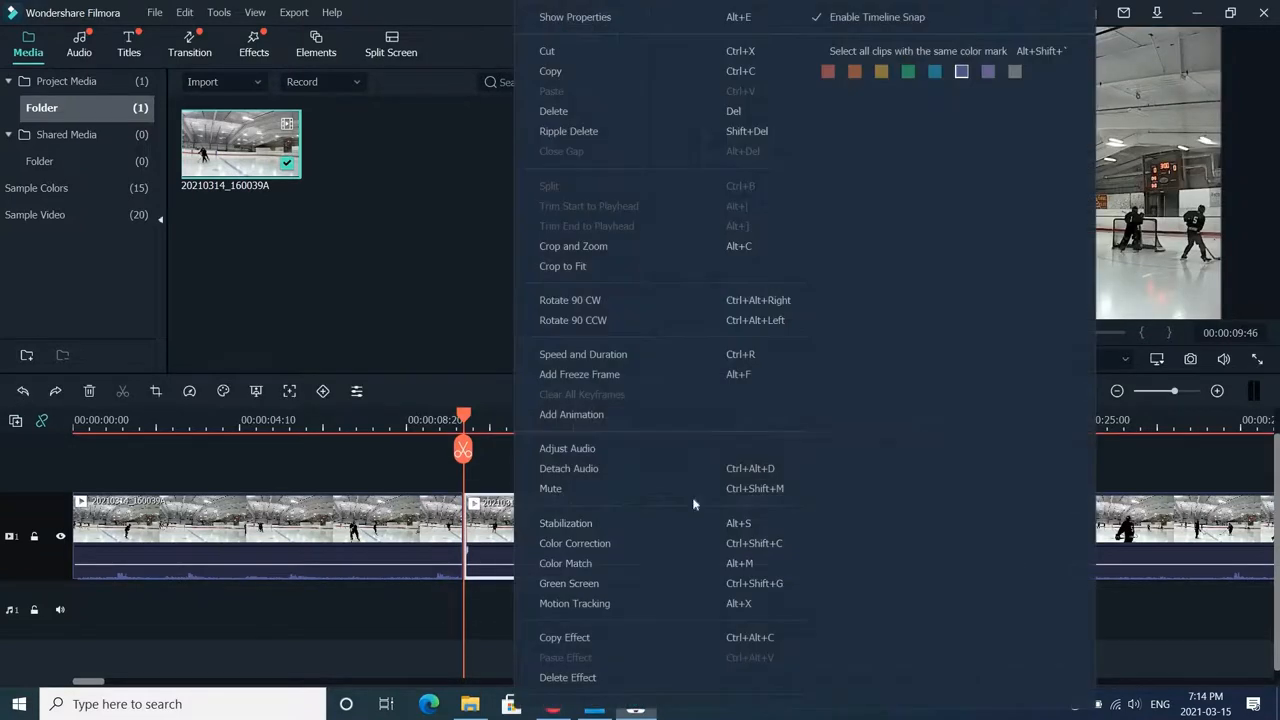
pyautogui.click(593, 136)
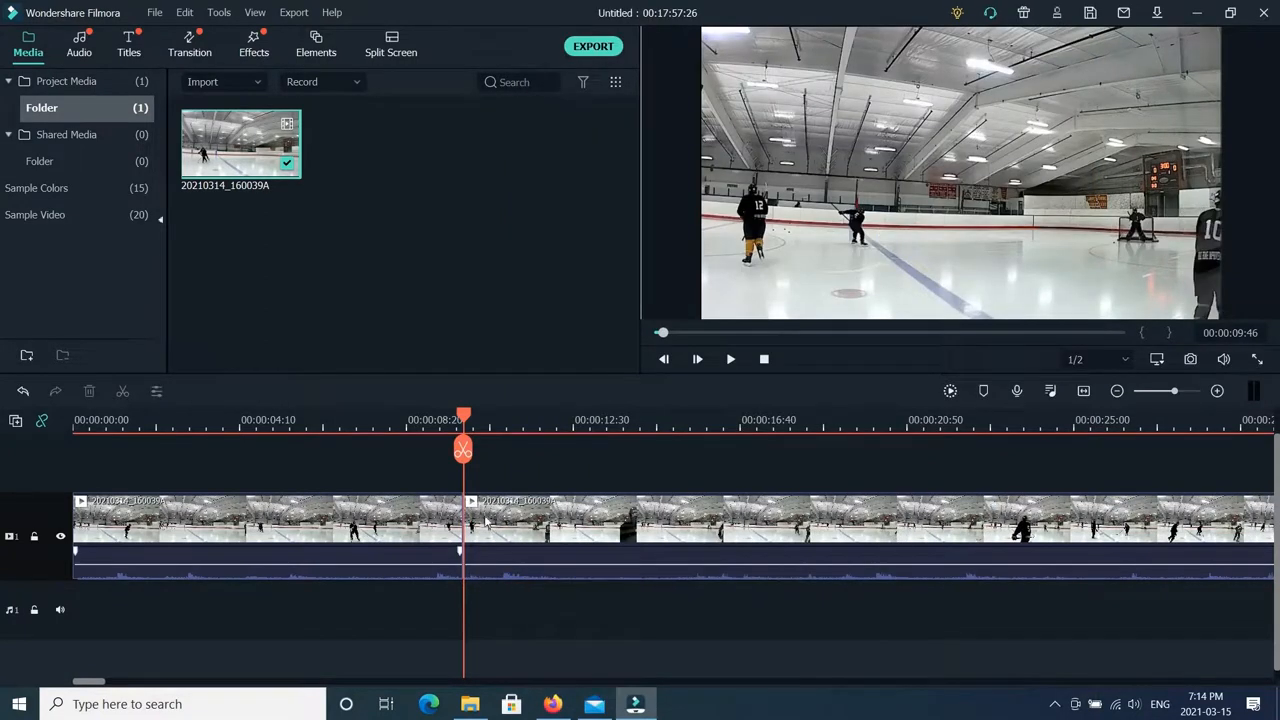
pyautogui.click(25, 394)
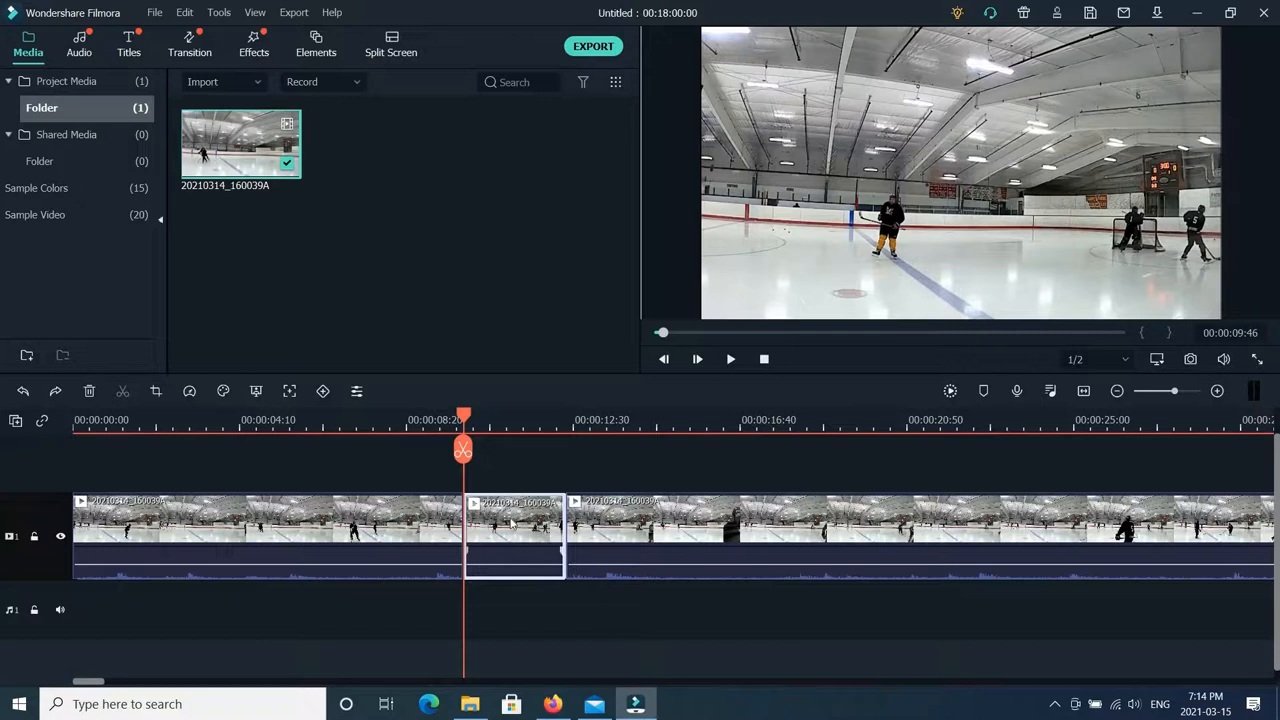
# Delete the short segment between 00:00:09:46 and 00:00:12:20 with auto ripple turned on.
pyautogui.press('Delete')
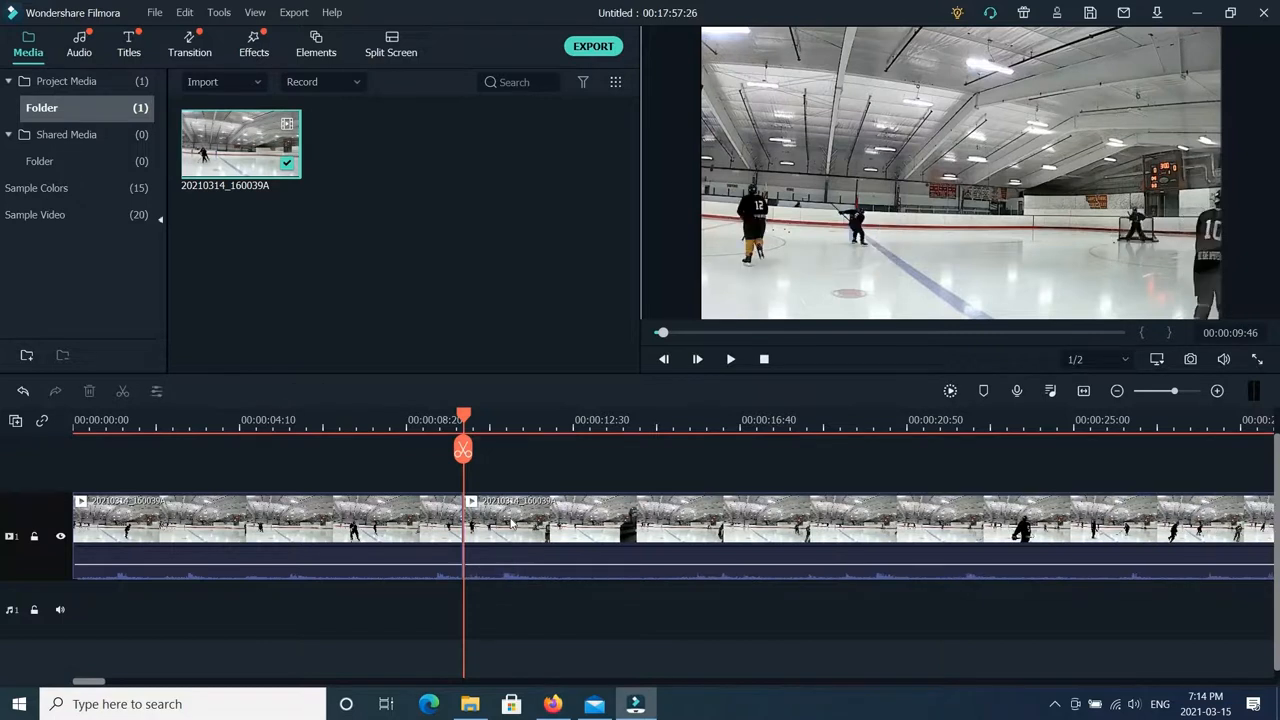